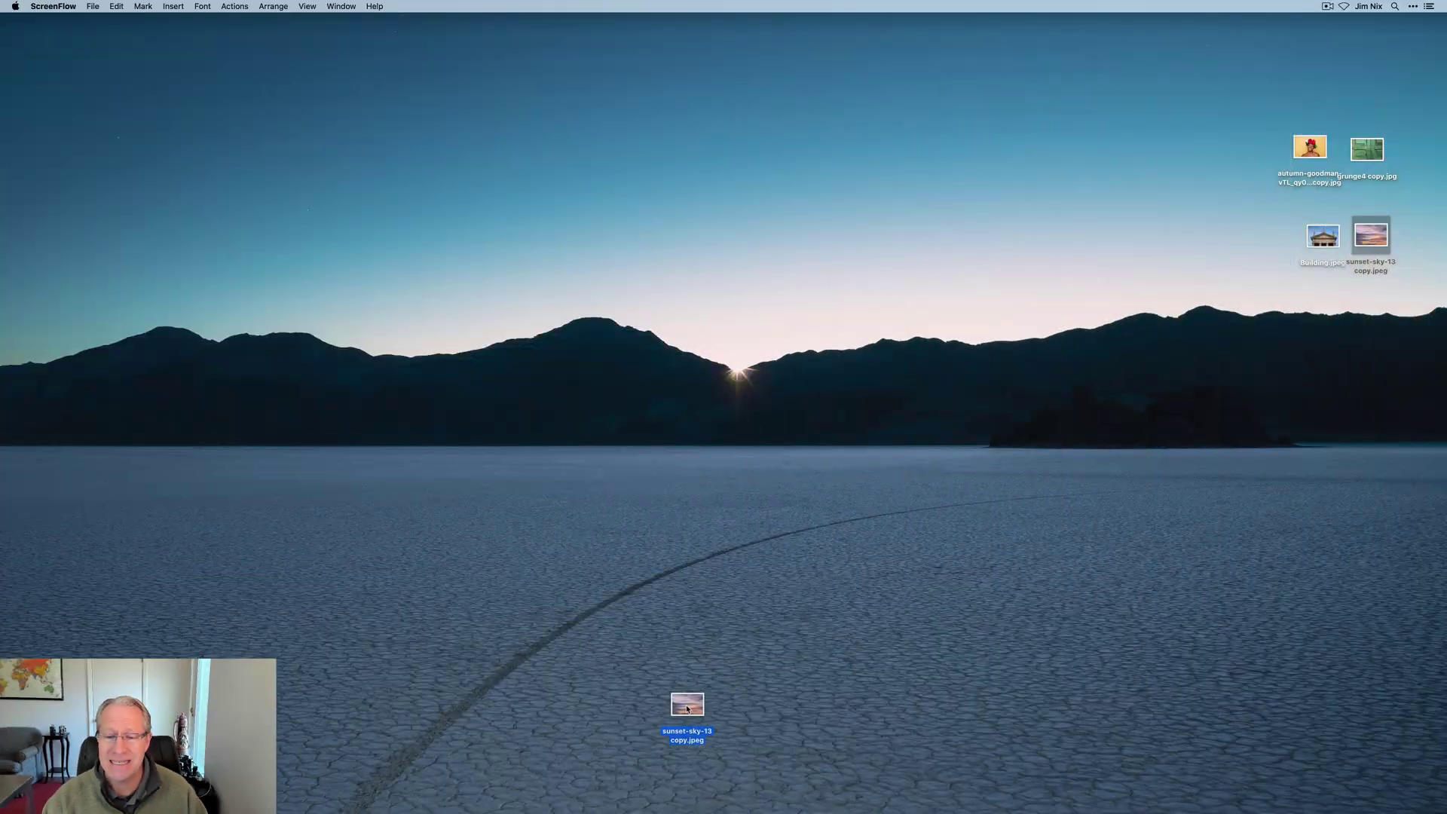
- Open the desktop image sunset-sky-13 copy.jpeg in Pixelmator Pro
left_click_drag(685, 700, 614, 800)
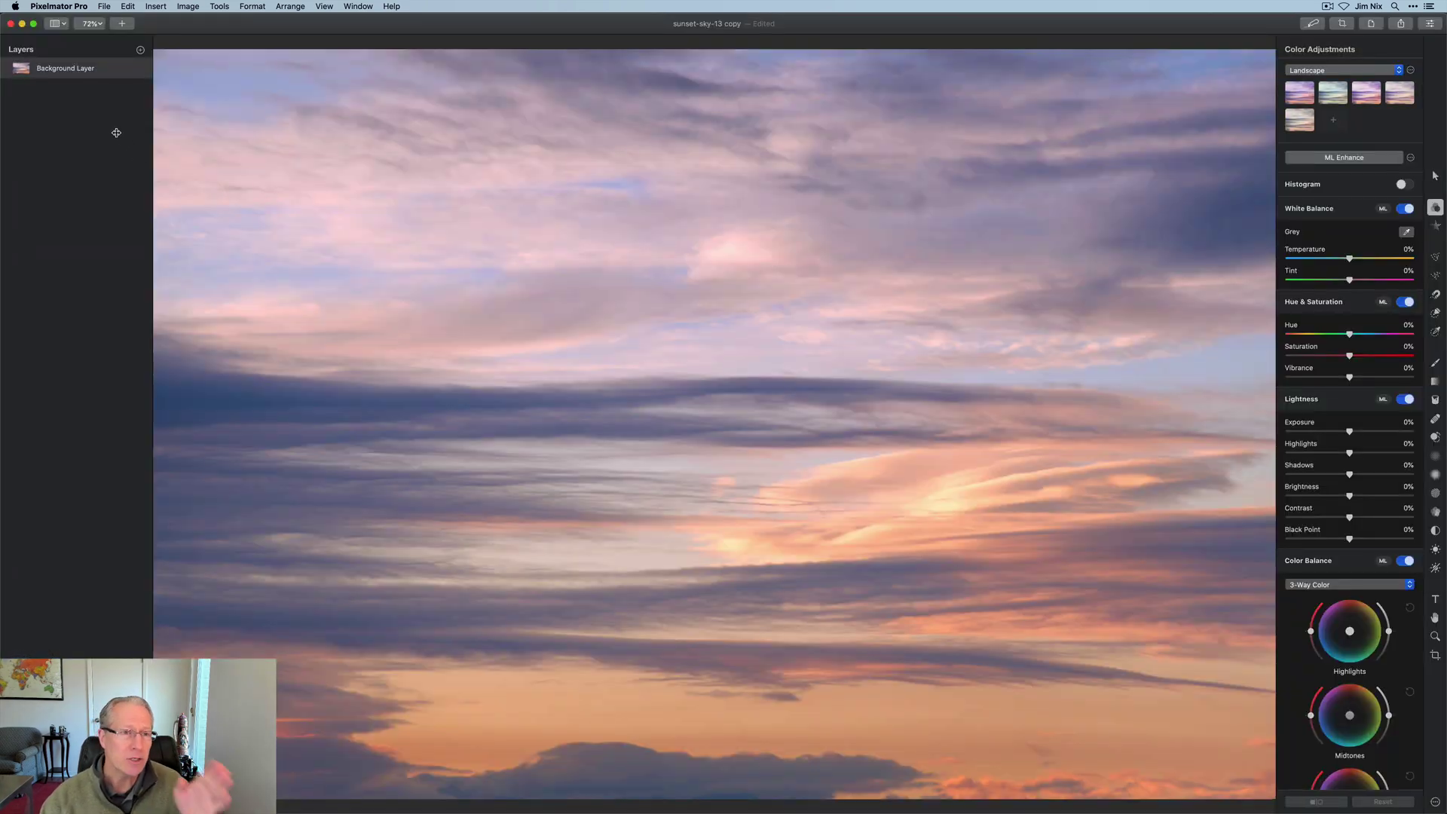
- Hide the layers sidebar and bring it back in list view
left_click(59, 23)
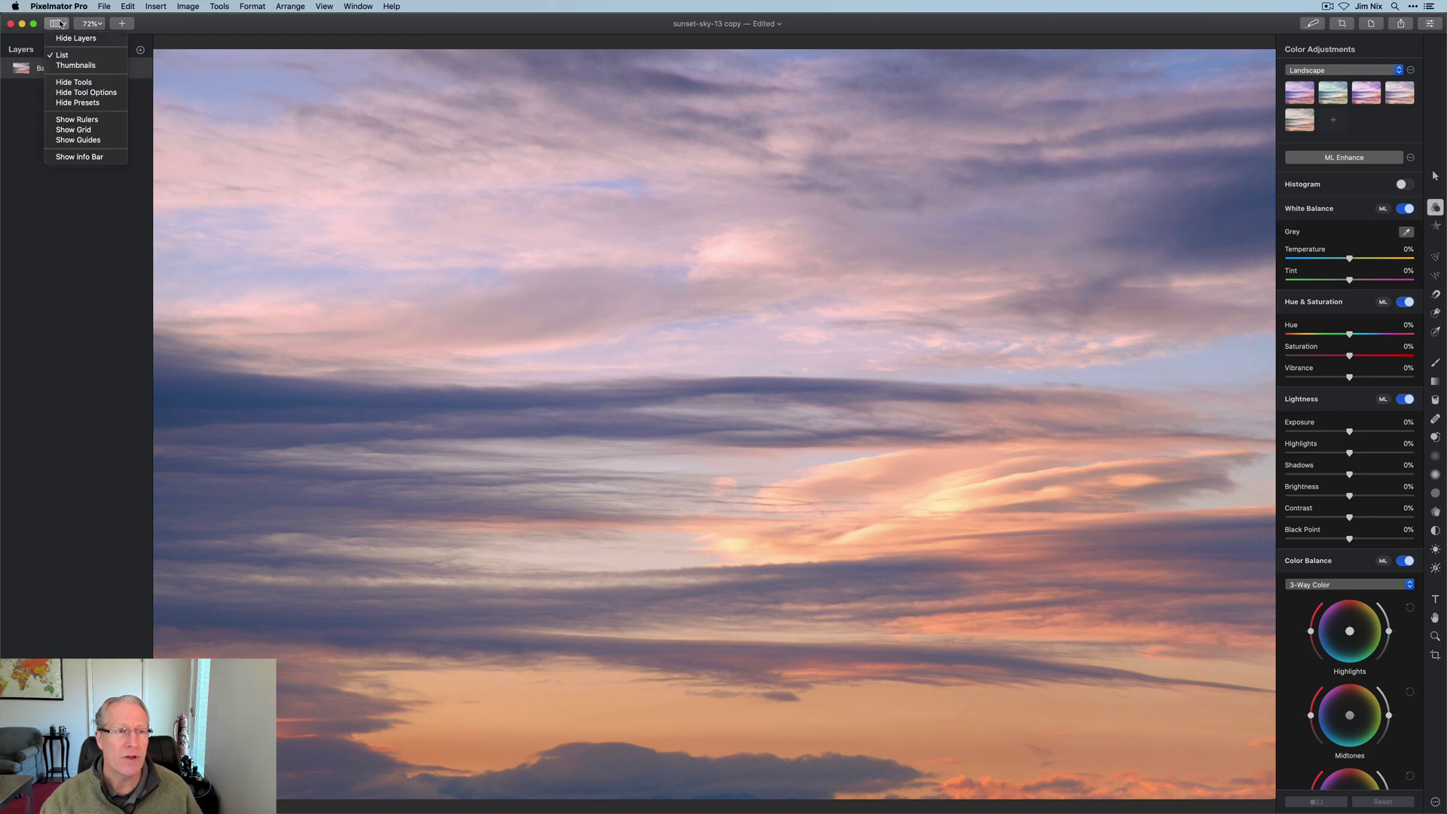
left_click(65, 38)
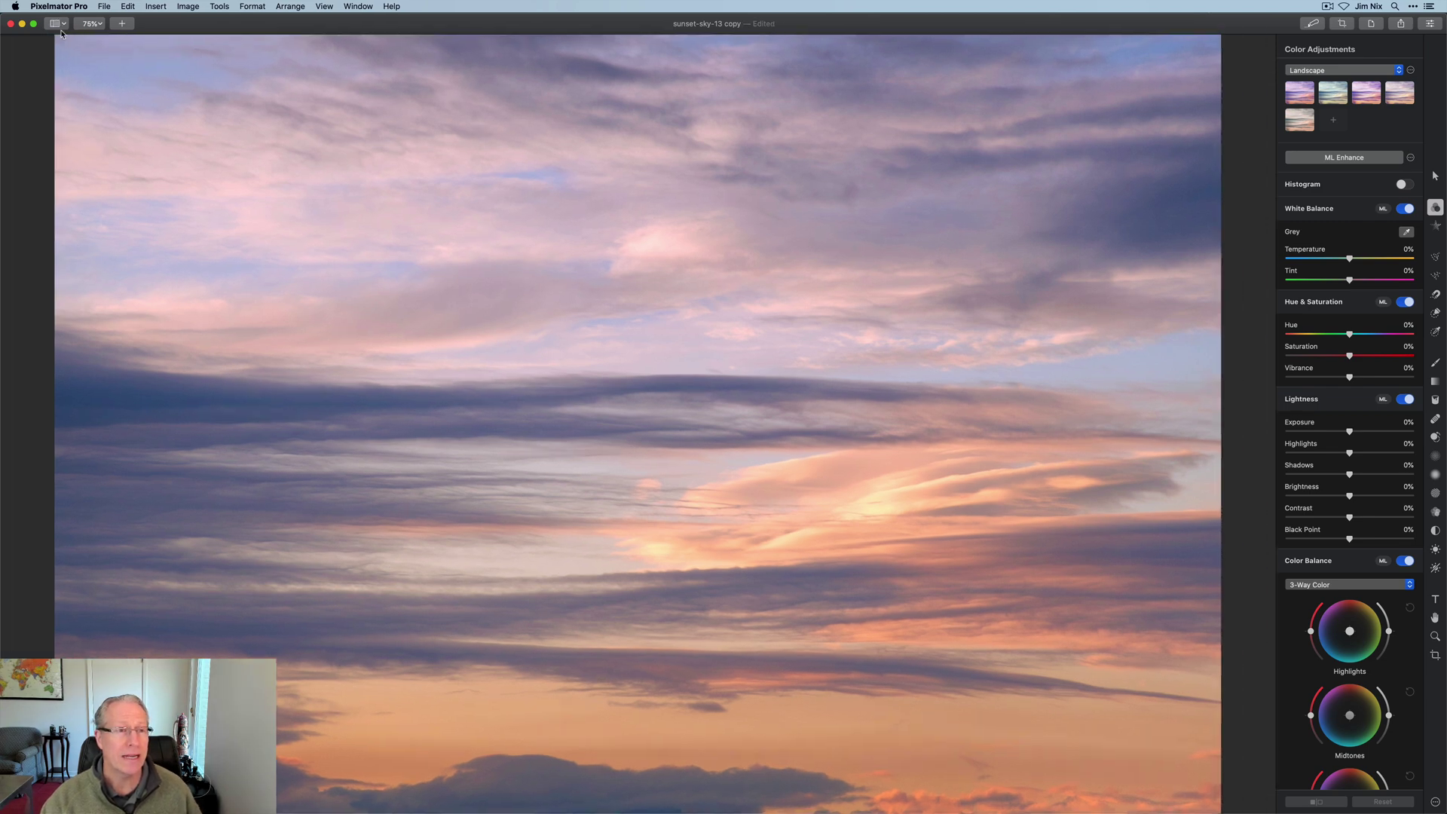
left_click(61, 25)
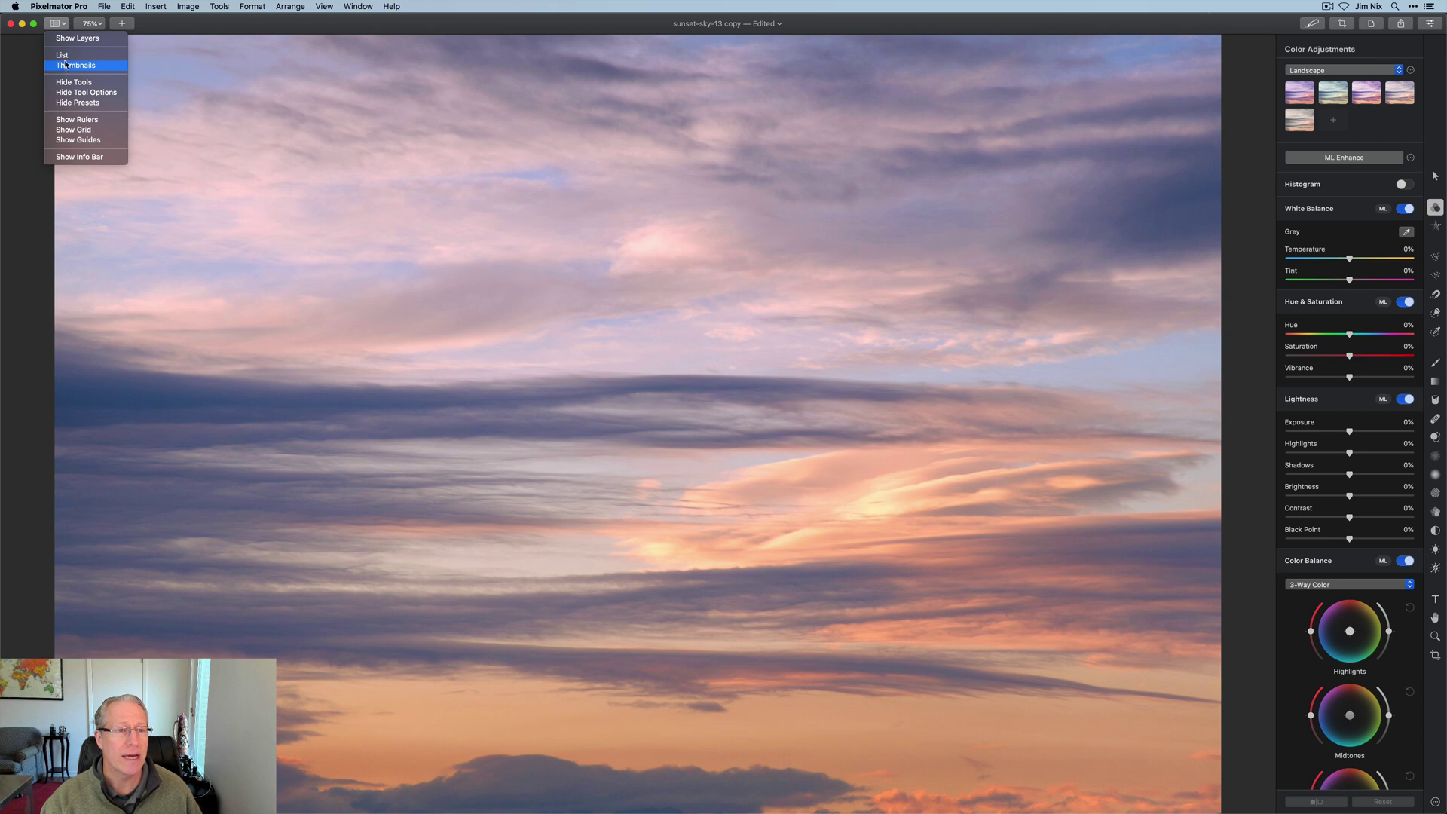
left_click(64, 56)
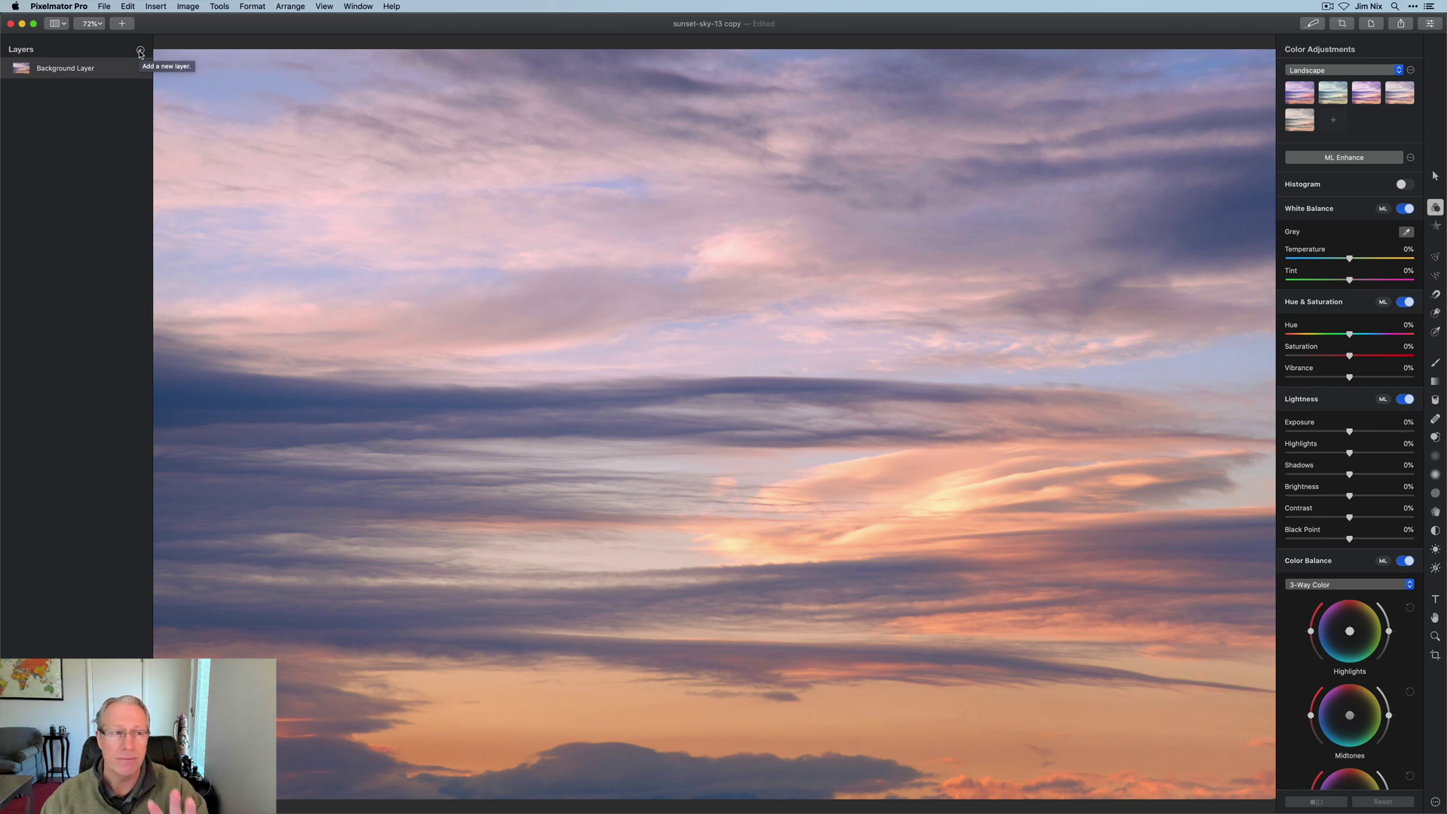
- Insert Building.jpeg from the Desktop as a new layer above the sunset sky
left_click(140, 52)
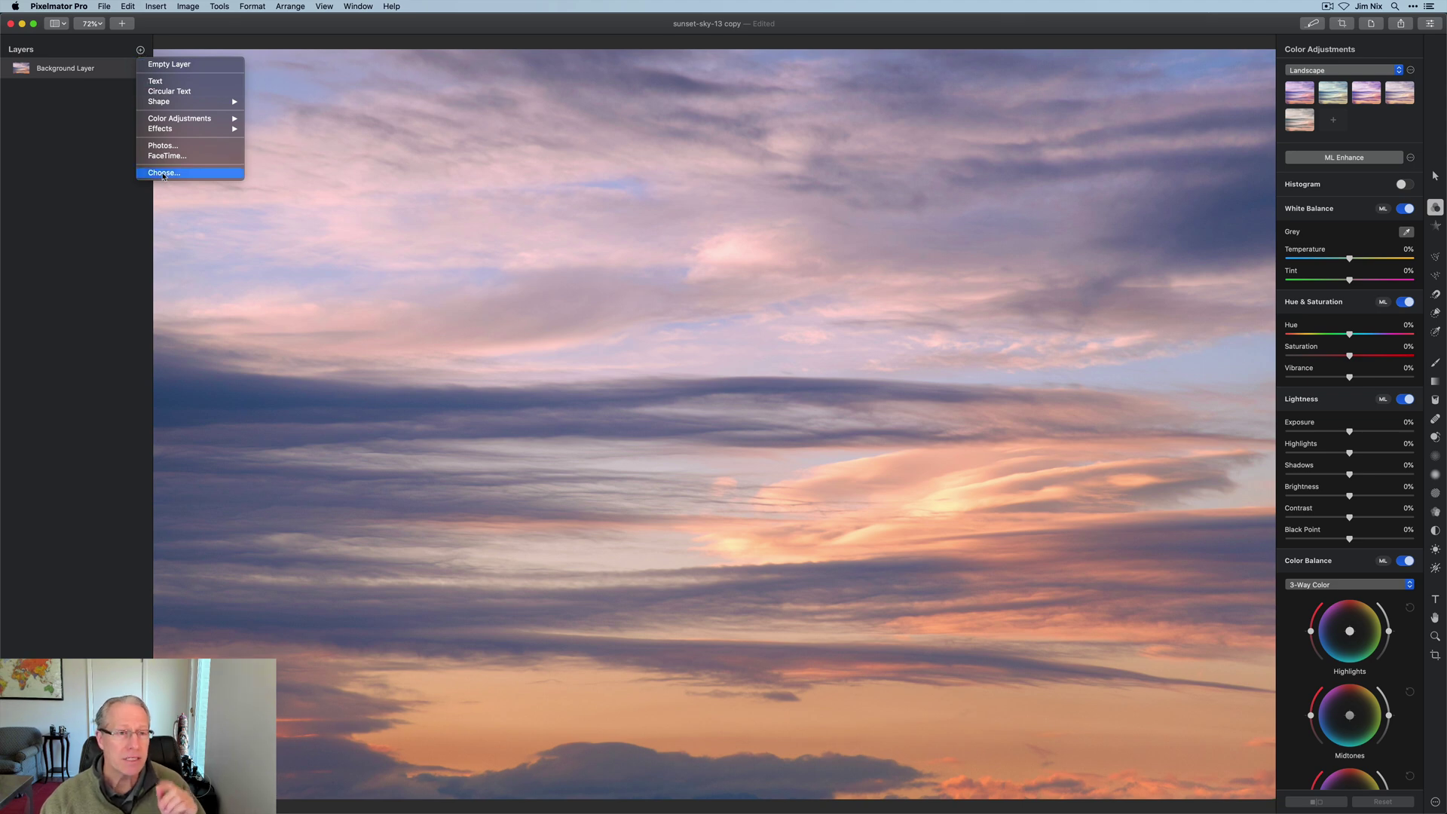
left_click(162, 173)
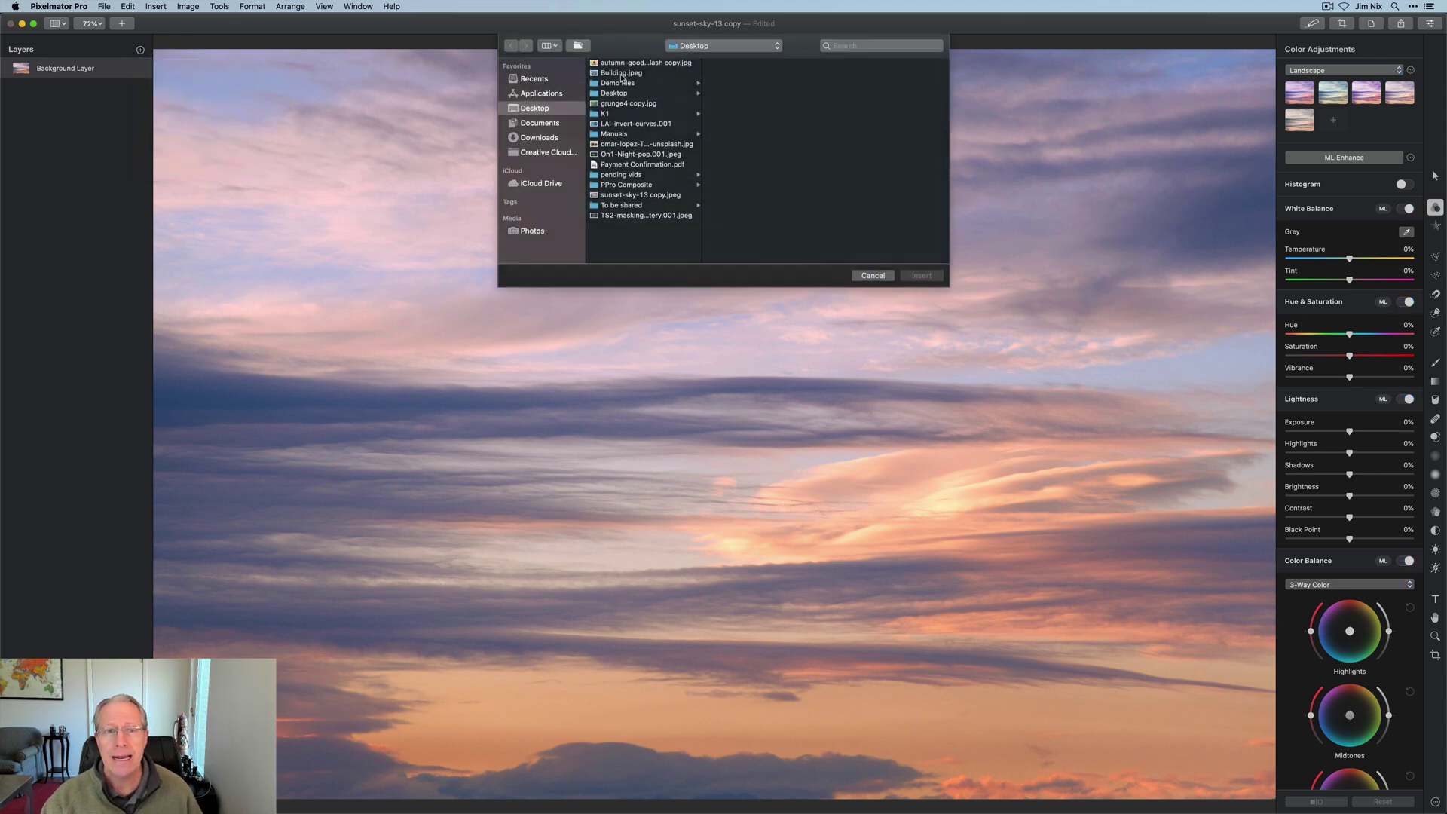
left_click(622, 73)
left_click(921, 275)
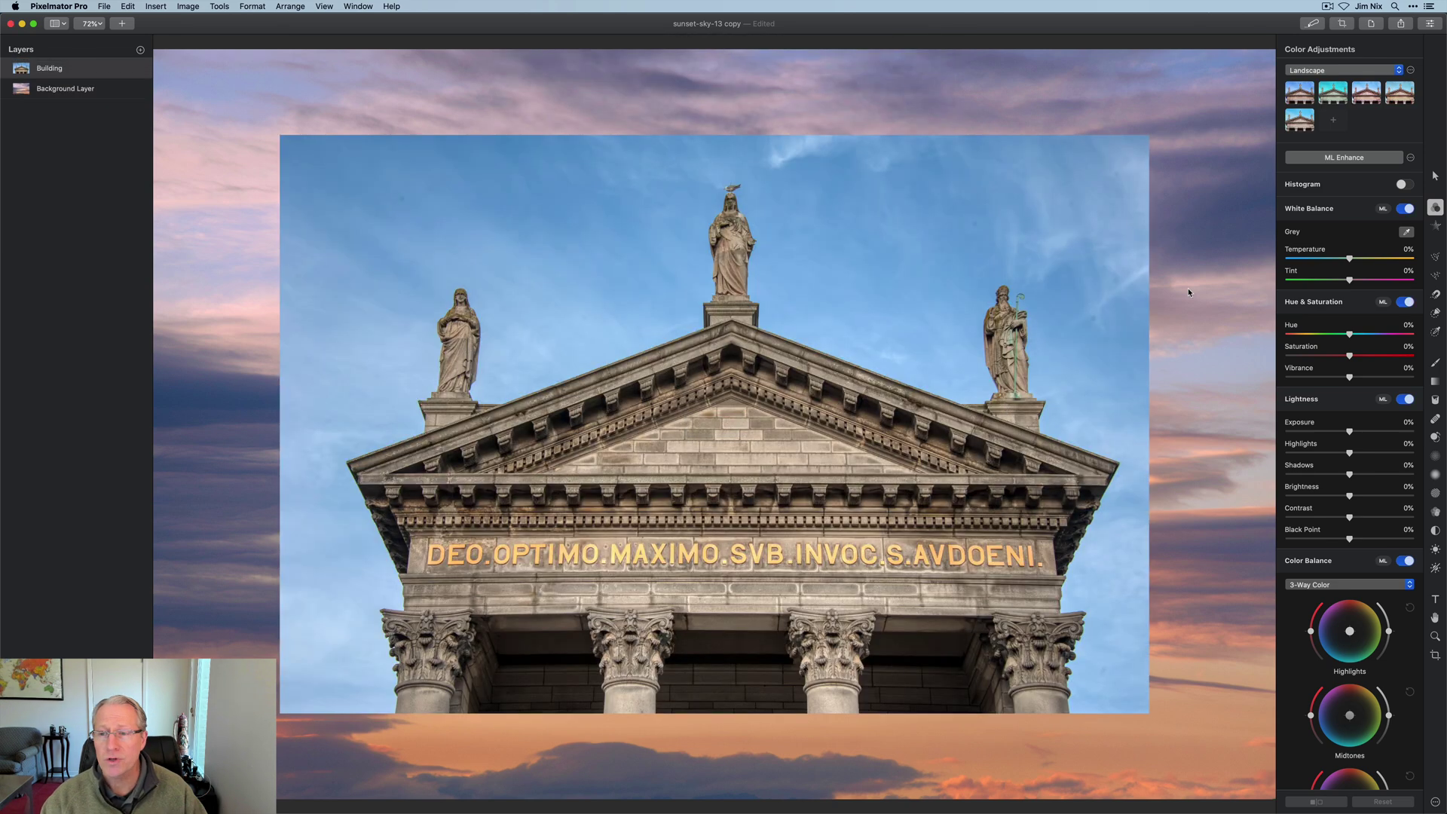
- Enlarge the Building layer proportionally to about 5702 × 3794 px and position it at about X -206, Y -30 px to cover the canvas
left_click(1435, 177)
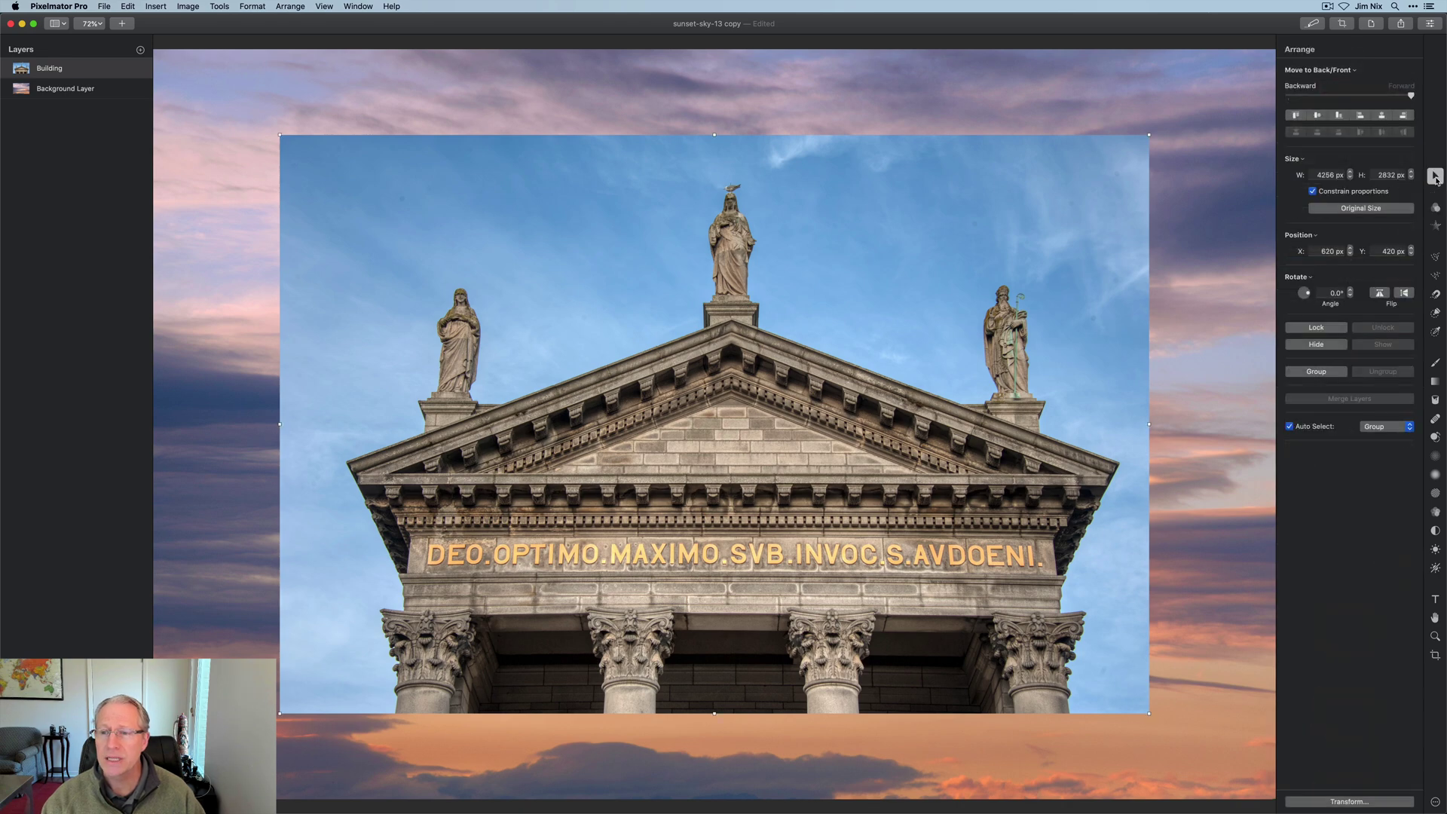
left_click_drag(1150, 133, 1292, 41)
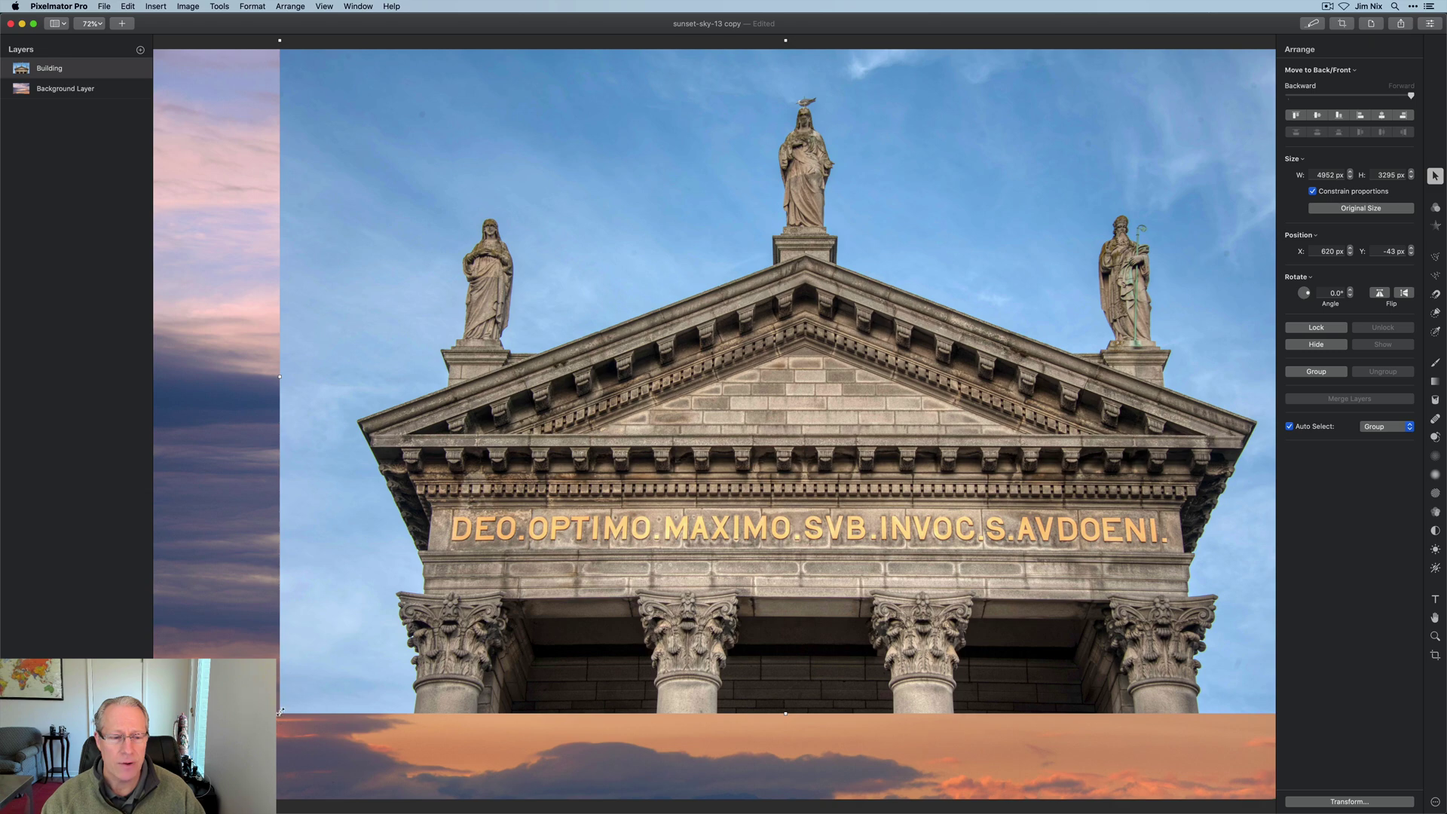
left_click_drag(281, 721, 129, 812)
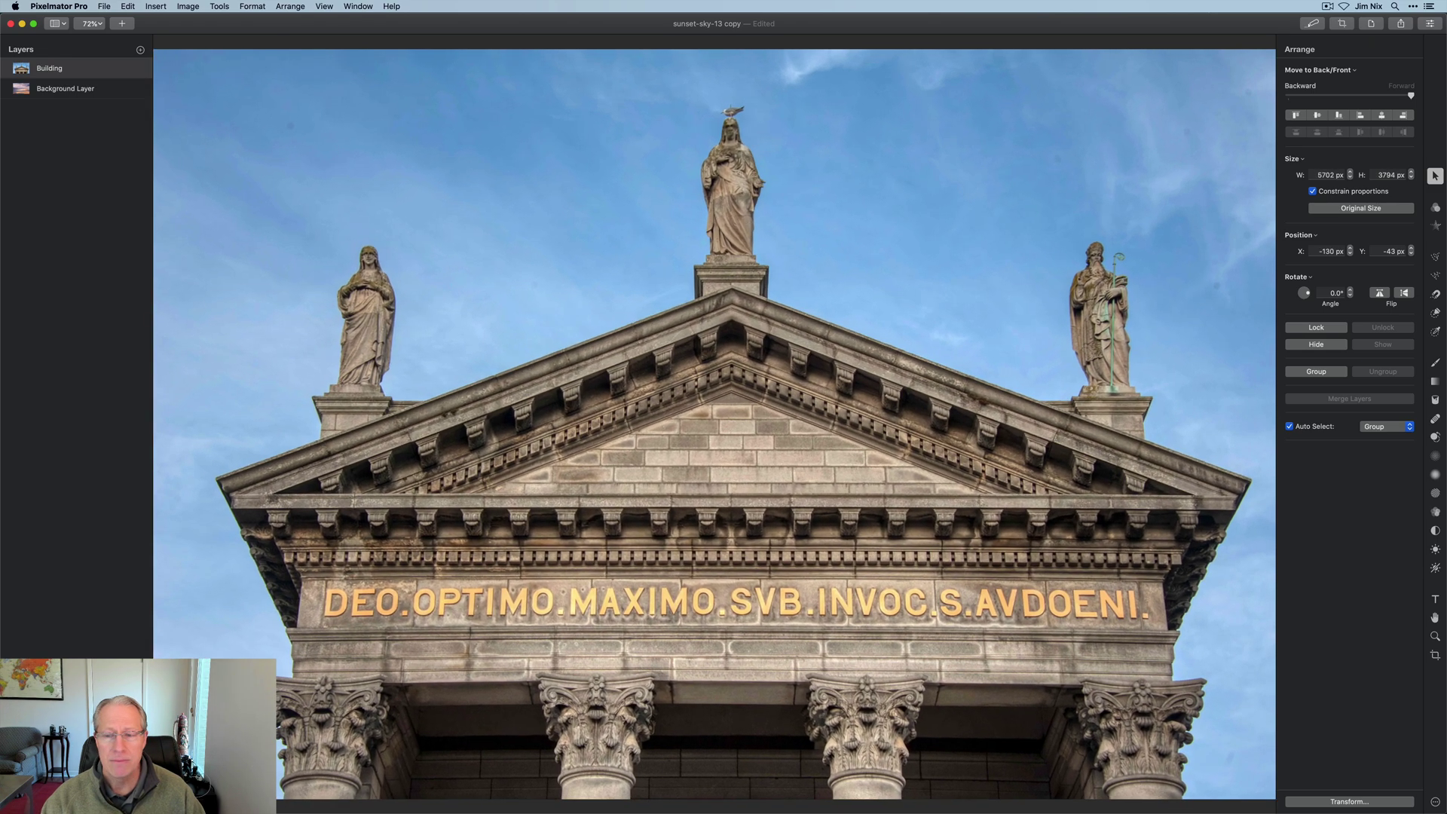
left_click_drag(557, 600, 546, 604)
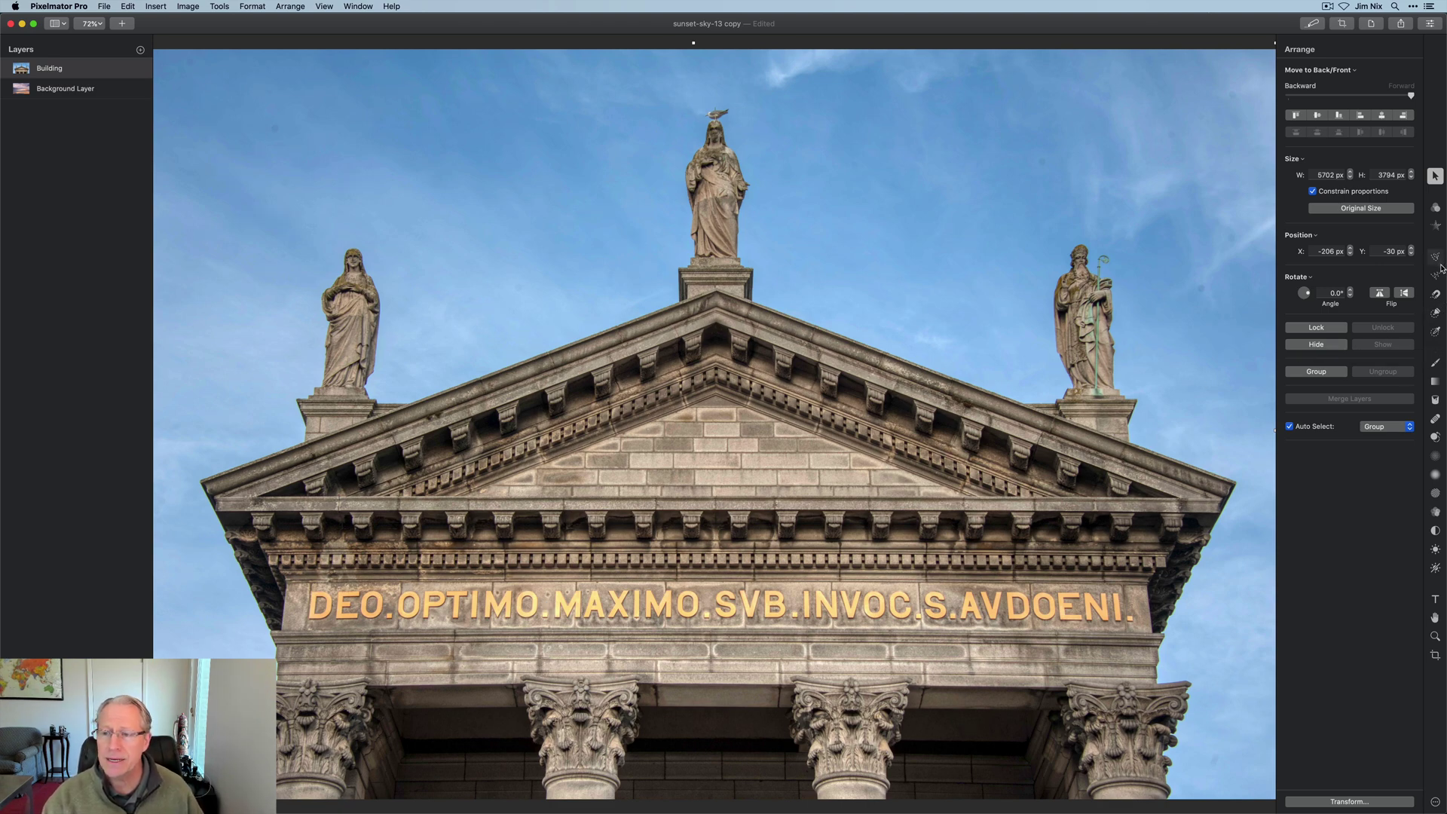
- Make a new Quick Selection of the building's facade with the brush size at 100%
left_click(1435, 314)
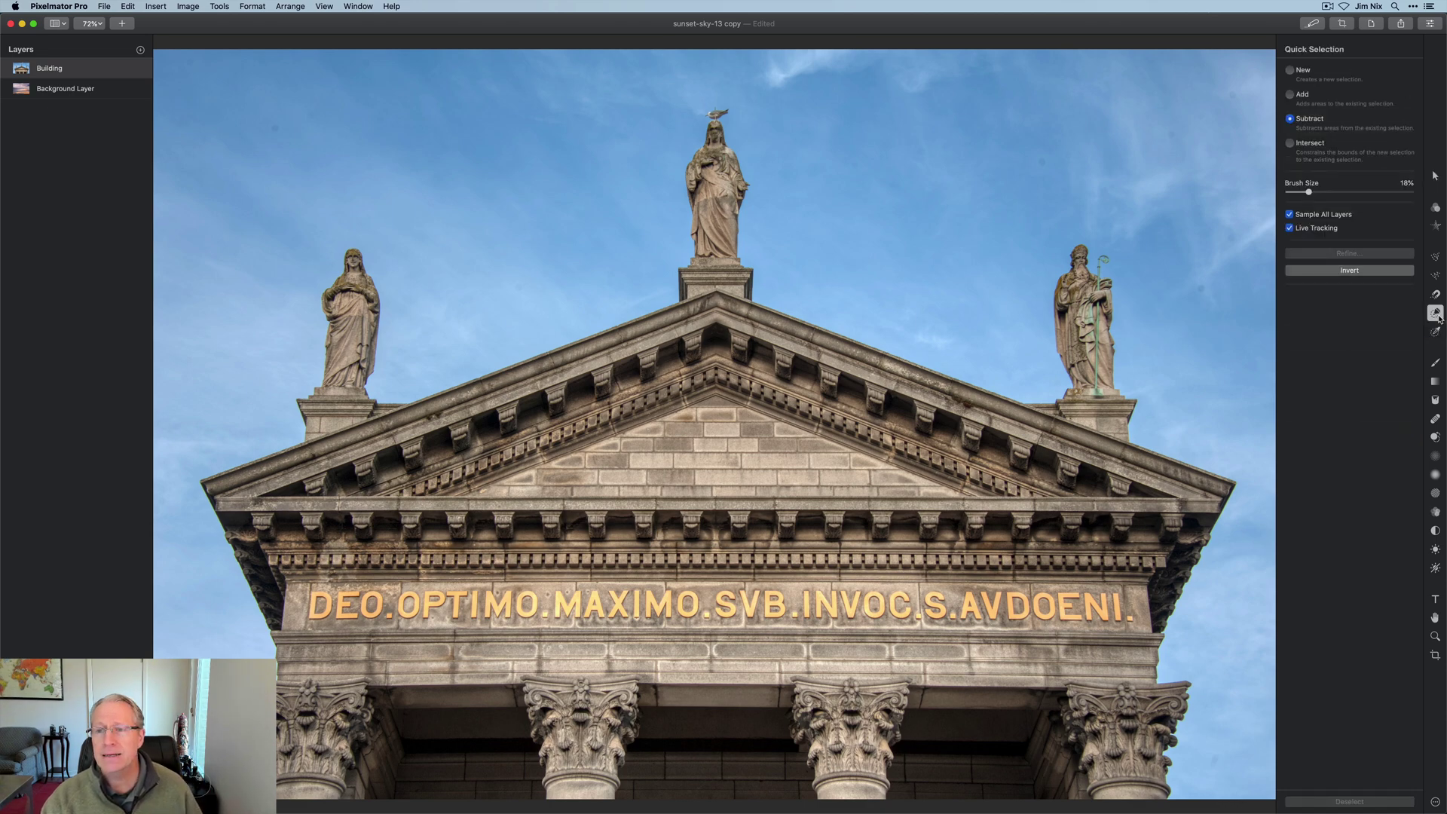
left_click(1290, 70)
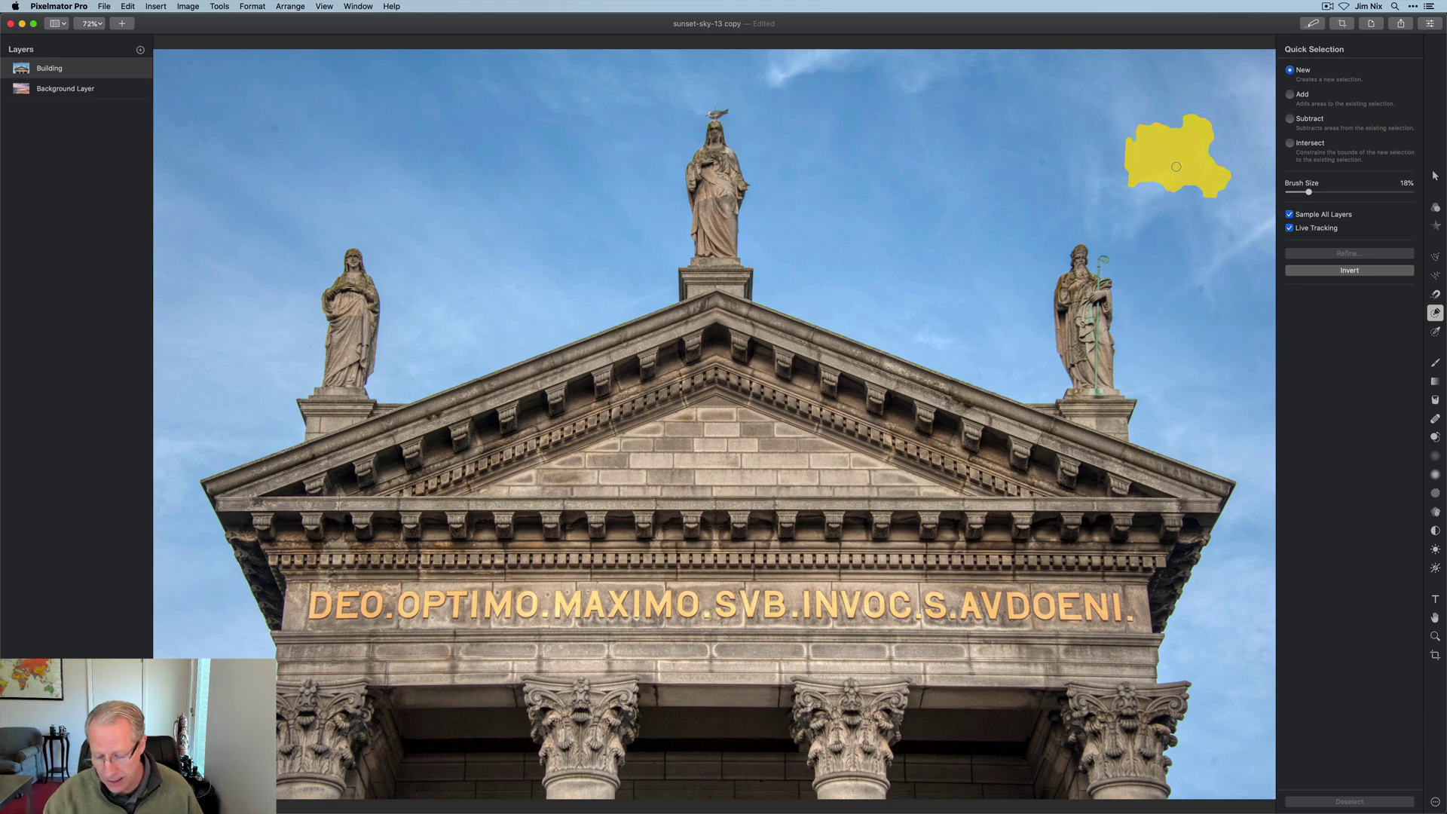
key("bracketright")
key("bracketright")
key("bracketright")
key("bracketright")
key("bracketright")
key("bracketright")
key("bracketright")
key("bracketright")
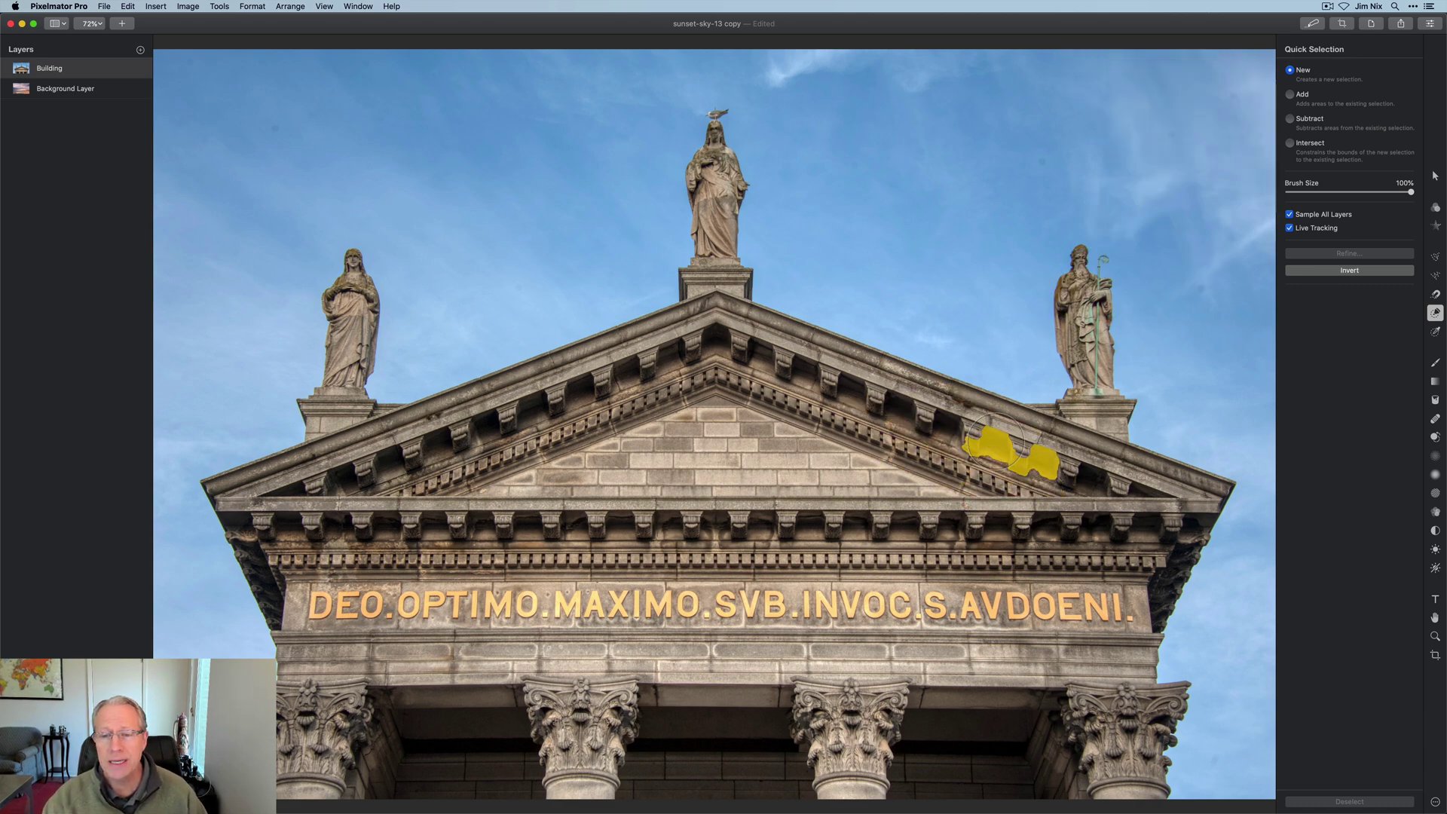
mouse_move(994, 415)
left_mouse_down()
mouse_move(853, 384)
mouse_move(1163, 477)
mouse_move(1139, 565)
mouse_move(1157, 573)
mouse_move(1101, 703)
mouse_move(1116, 736)
mouse_move(1043, 761)
mouse_move(894, 762)
mouse_move(1112, 773)
mouse_move(911, 591)
mouse_move(996, 450)
mouse_move(1059, 497)
mouse_move(1059, 560)
mouse_move(1012, 572)
mouse_move(826, 433)
mouse_move(813, 366)
mouse_move(729, 343)
mouse_move(742, 331)
mouse_move(670, 329)
mouse_move(551, 391)
mouse_move(341, 437)
mouse_move(363, 472)
mouse_move(340, 432)
mouse_move(342, 363)
mouse_move(347, 452)
mouse_move(329, 505)
mouse_move(259, 478)
mouse_move(322, 645)
mouse_move(312, 787)
mouse_move(322, 653)
mouse_move(285, 591)
mouse_move(606, 414)
mouse_move(722, 418)
mouse_move(666, 630)
mouse_move(733, 637)
mouse_move(964, 507)
mouse_move(830, 538)
mouse_move(702, 711)
mouse_move(934, 655)
mouse_move(748, 655)
mouse_move(763, 715)
mouse_move(870, 750)
mouse_move(854, 779)
mouse_move(804, 689)
mouse_move(553, 679)
mouse_move(554, 775)
mouse_move(385, 751)
mouse_move(493, 727)
mouse_move(444, 694)
mouse_move(482, 595)
mouse_move(422, 625)
mouse_move(572, 479)
mouse_move(611, 463)
left_mouse_up()
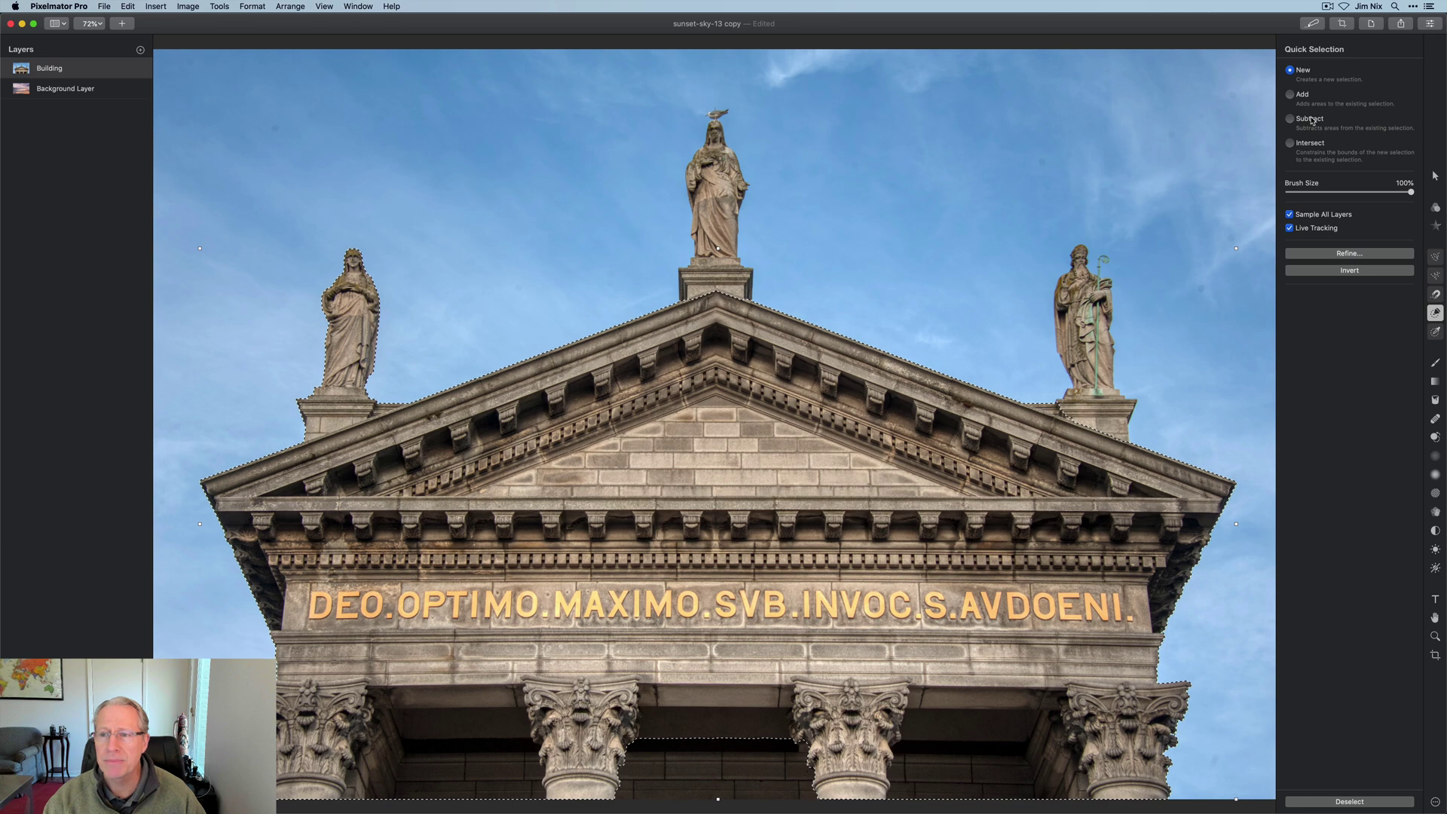
- Add the dark area between the columns, the centre statue and the statue holding the staff to the building selection
left_click(1293, 97)
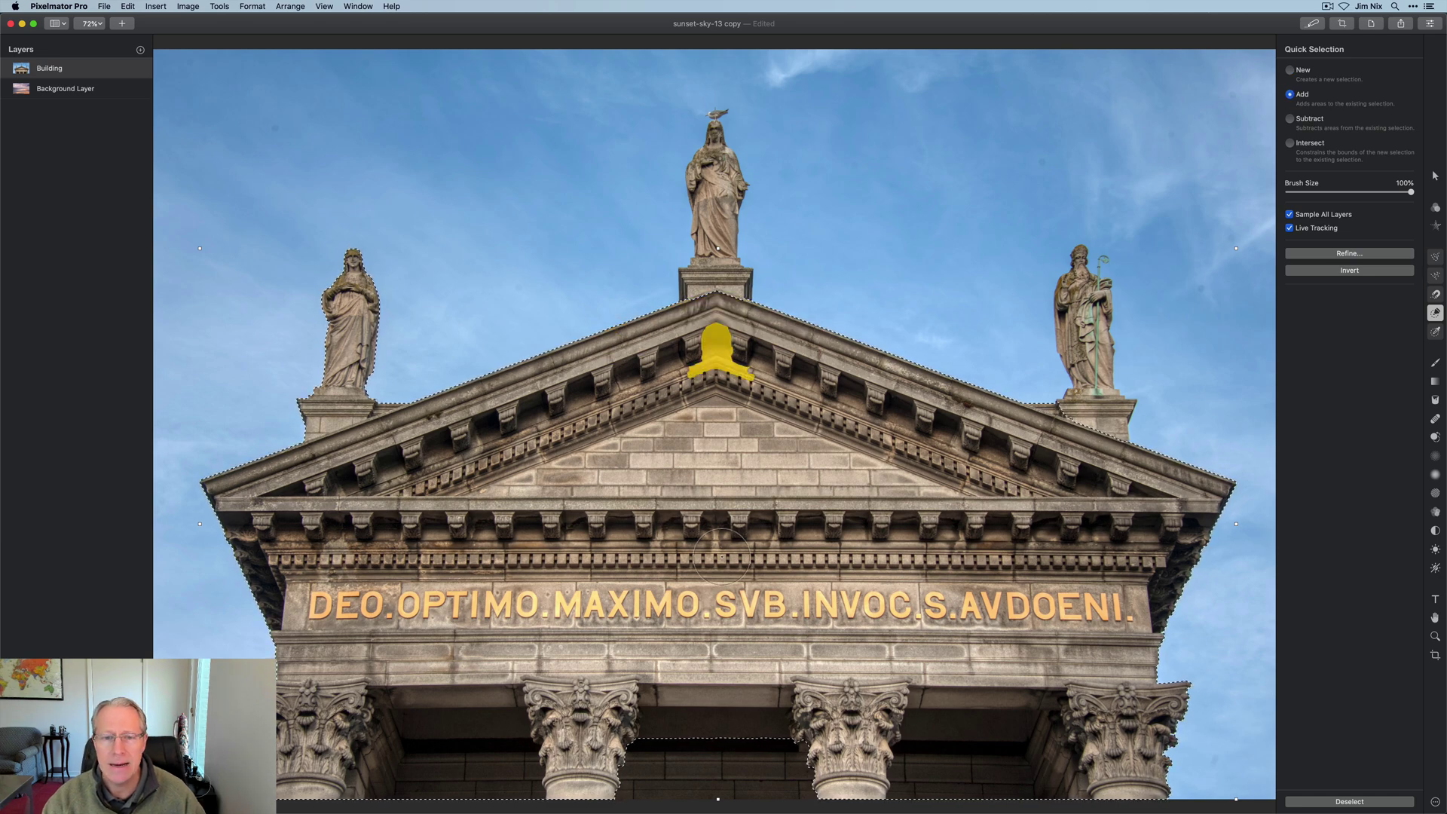
mouse_move(686, 772)
left_mouse_down()
mouse_move(654, 766)
mouse_move(743, 750)
mouse_move(784, 759)
mouse_move(787, 794)
left_mouse_up()
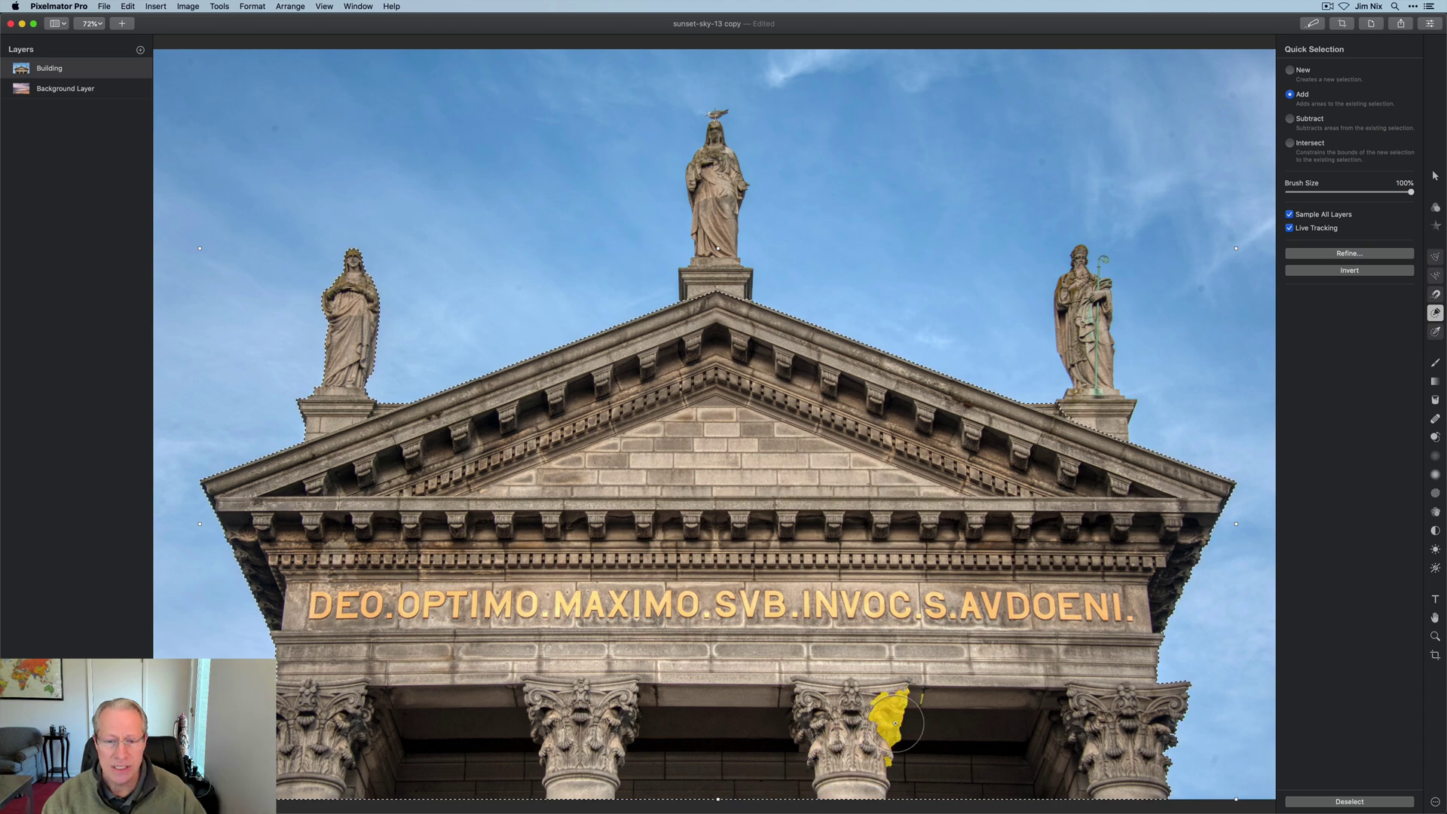
mouse_move(716, 249)
left_mouse_down()
mouse_move(715, 174)
mouse_move(717, 189)
left_mouse_up()
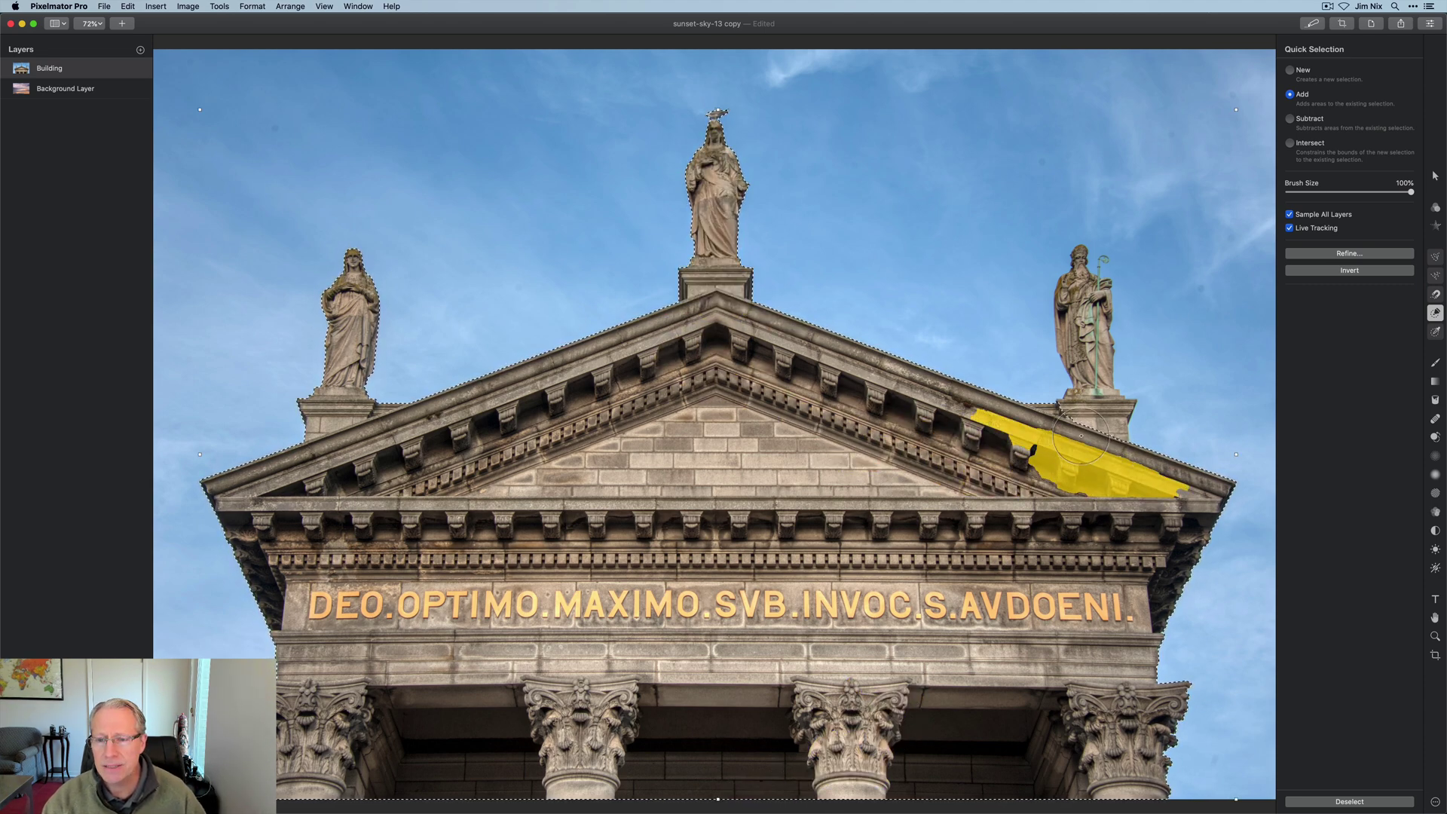
left_click_drag(1086, 403, 1080, 346)
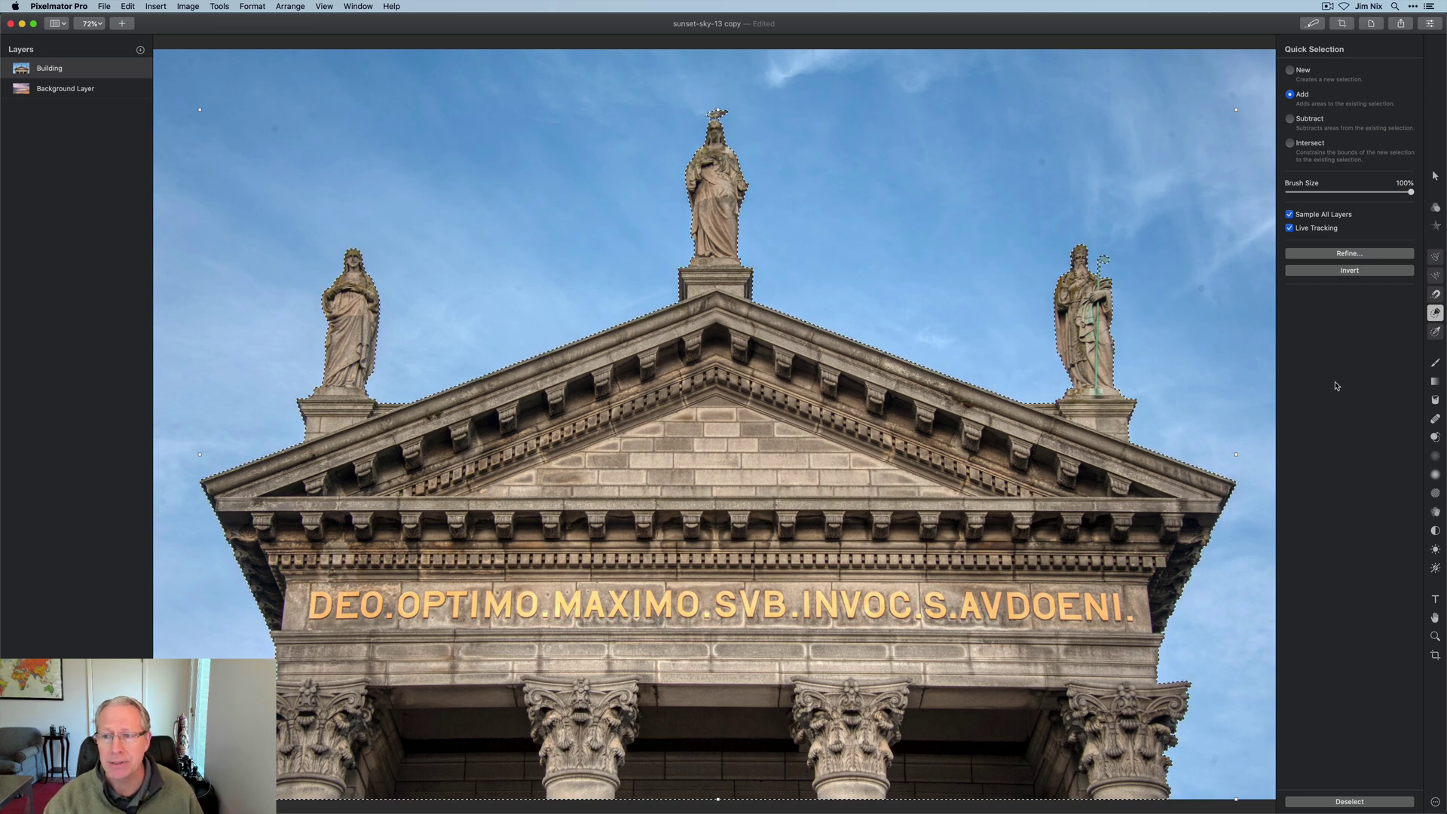
- Invert the selection, delete the blue sky from the Building layer and deselect
left_click(1366, 271)
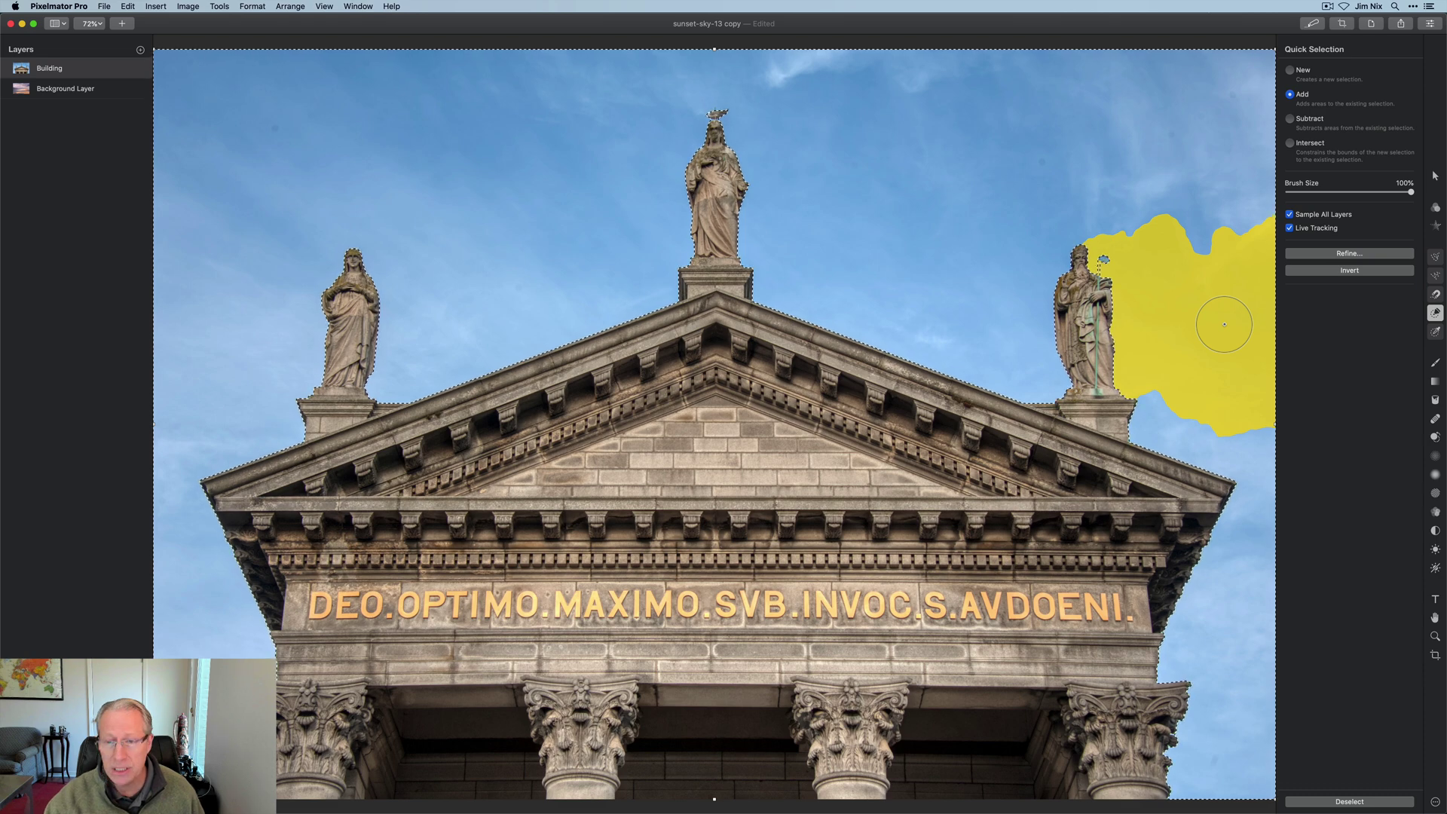
key("Delete")
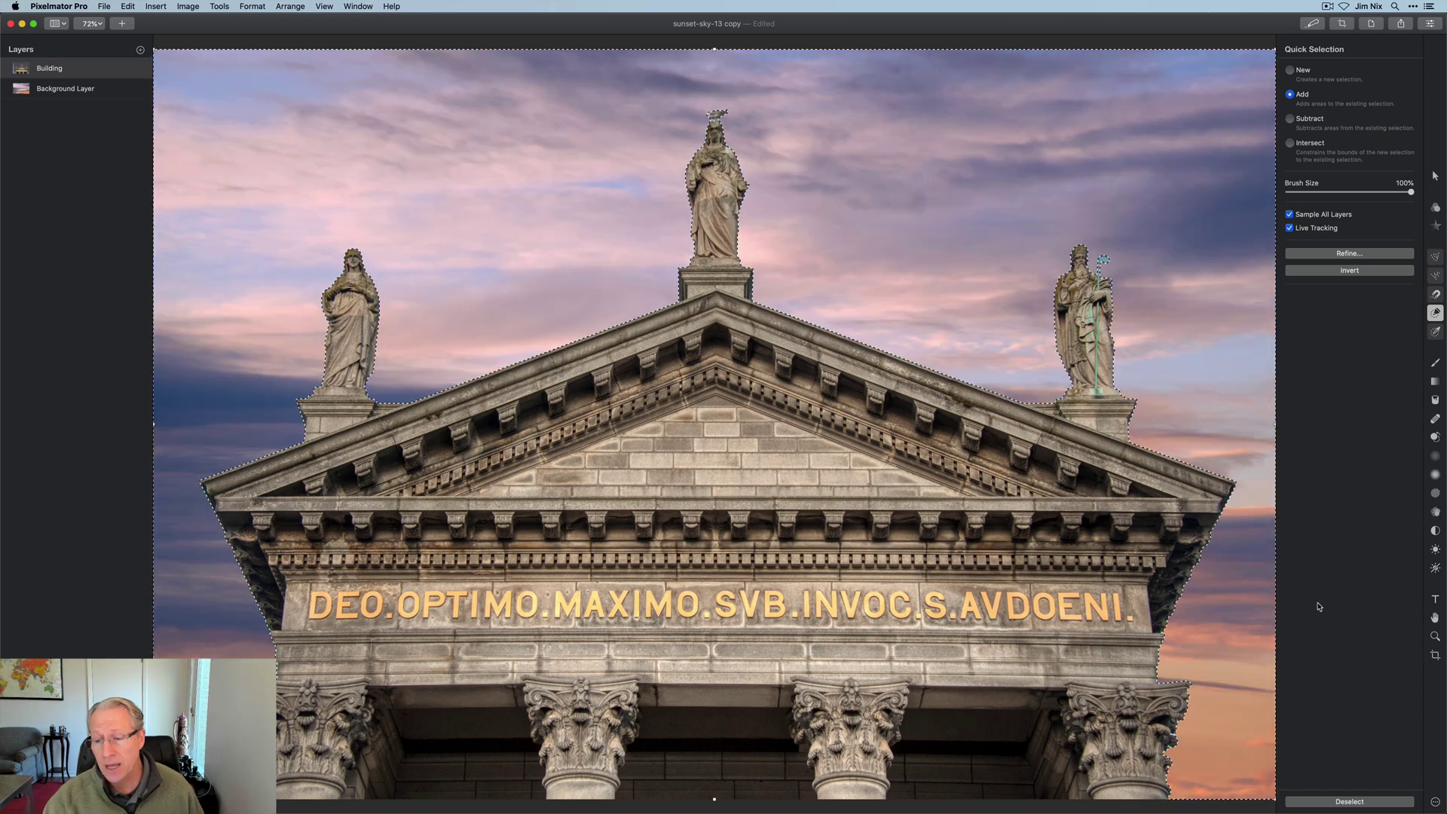
left_click(1350, 801)
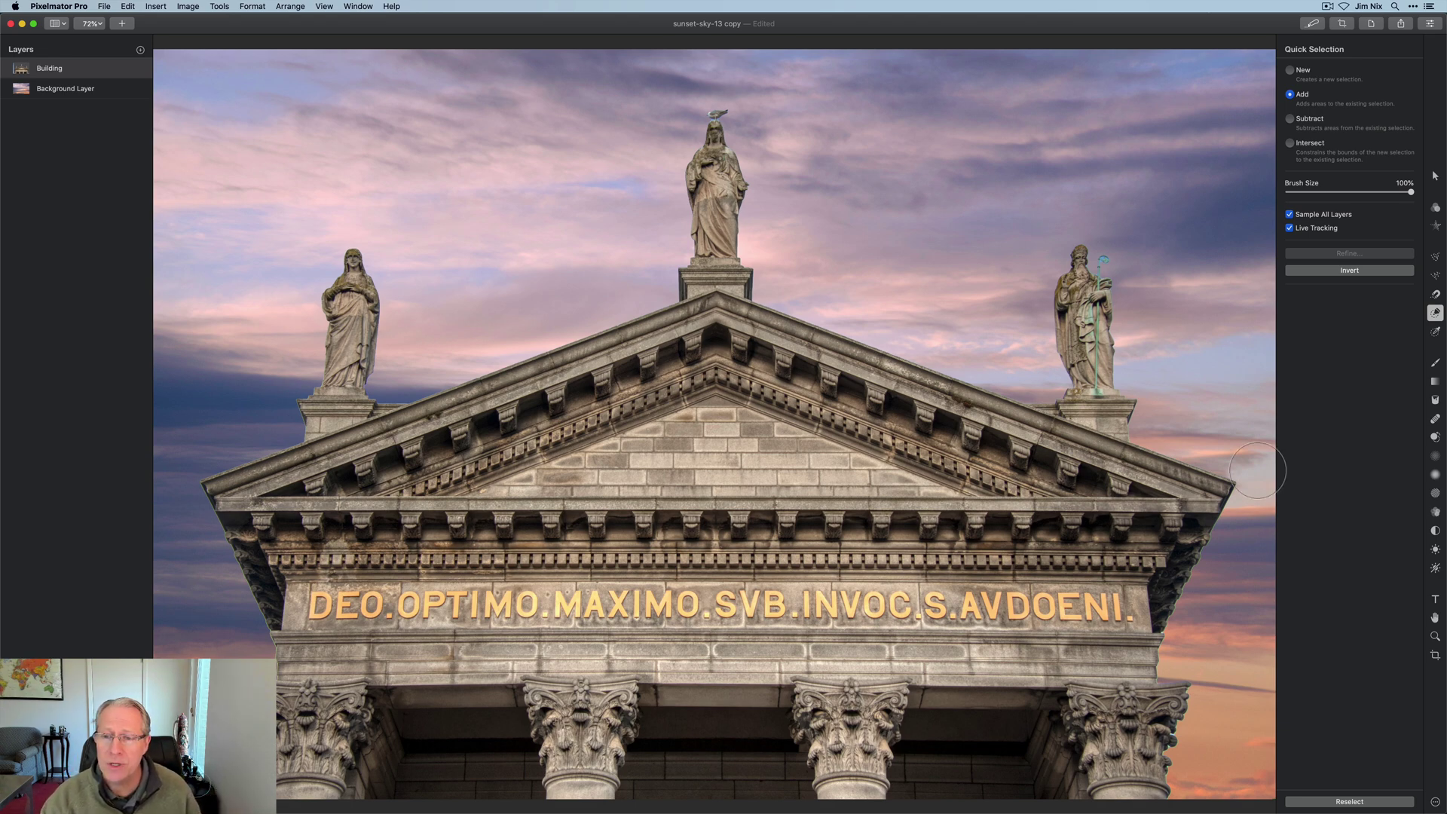
- Preview Quick Selection areas in the sky beside the staff-holding statue, reducing the brush size to 60% and raising it to 80%
mouse_move(1252, 260)
left_mouse_down()
mouse_move(1085, 258)
mouse_move(1164, 258)
mouse_move(1153, 262)
left_mouse_up()
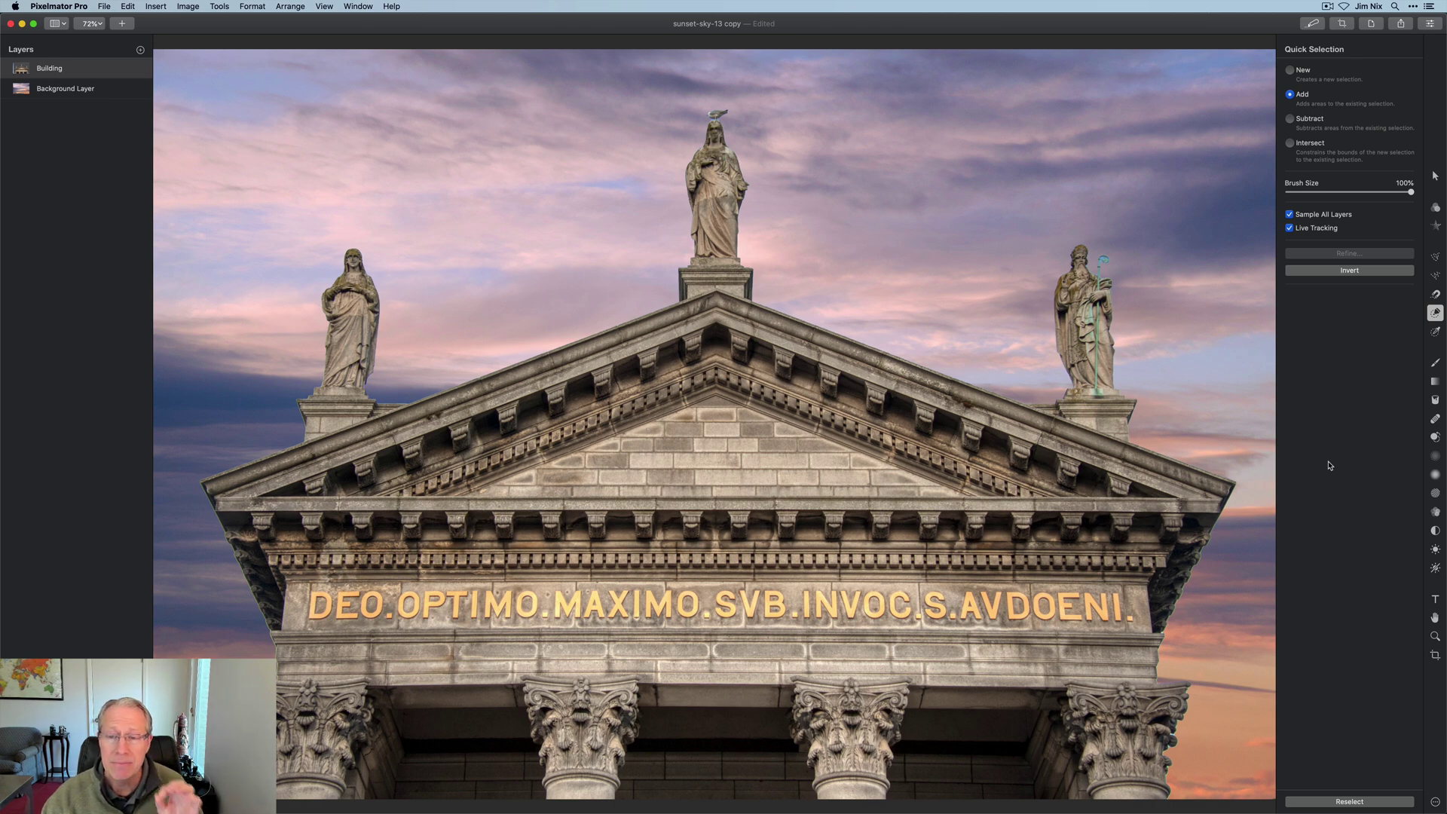
mouse_move(1258, 426)
left_mouse_down()
mouse_move(1131, 418)
mouse_move(1134, 431)
left_mouse_up()
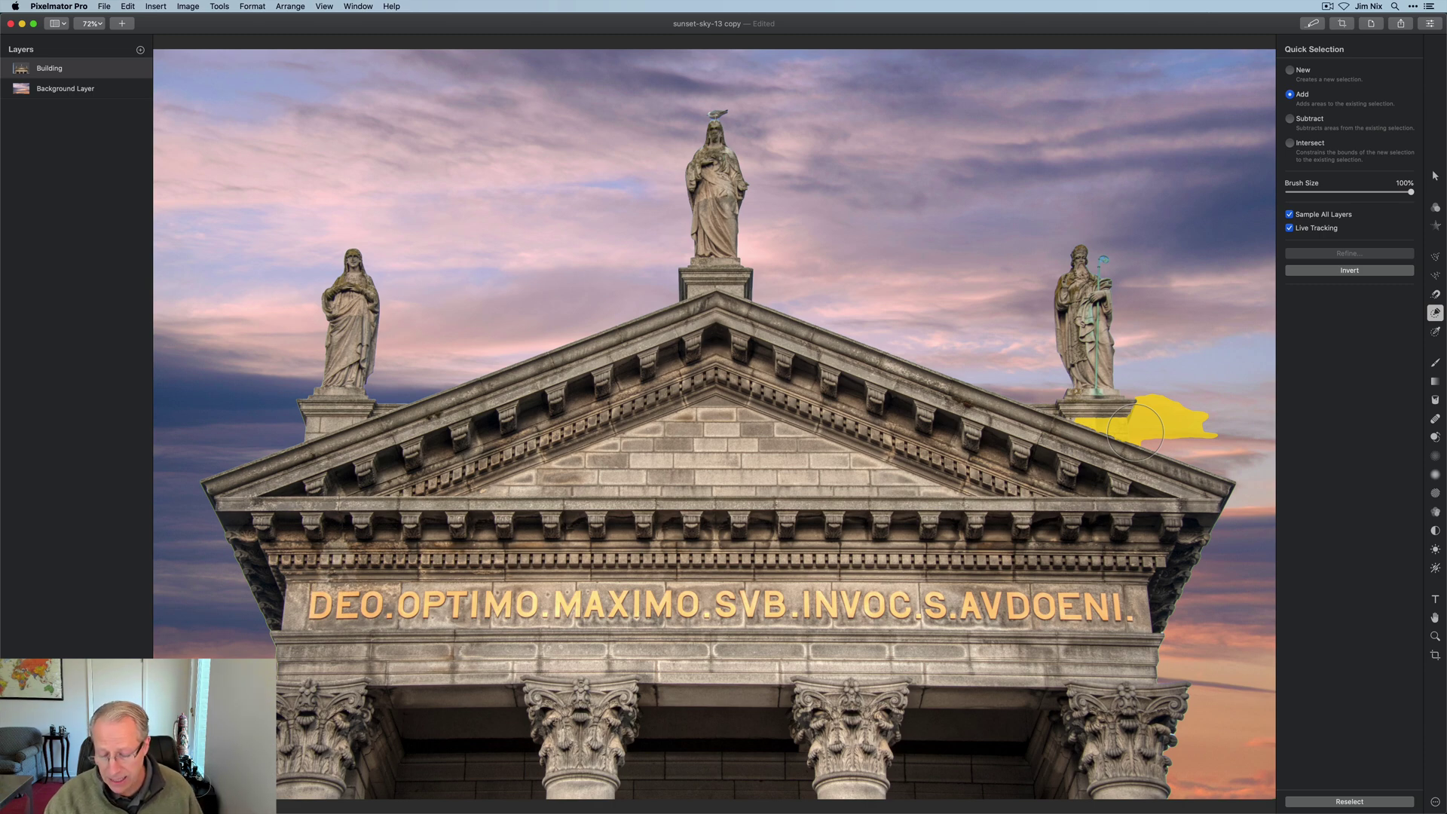
key("bracketleft")
key("bracketleft")
key("bracketleft")
key("bracketleft")
key("bracketleft")
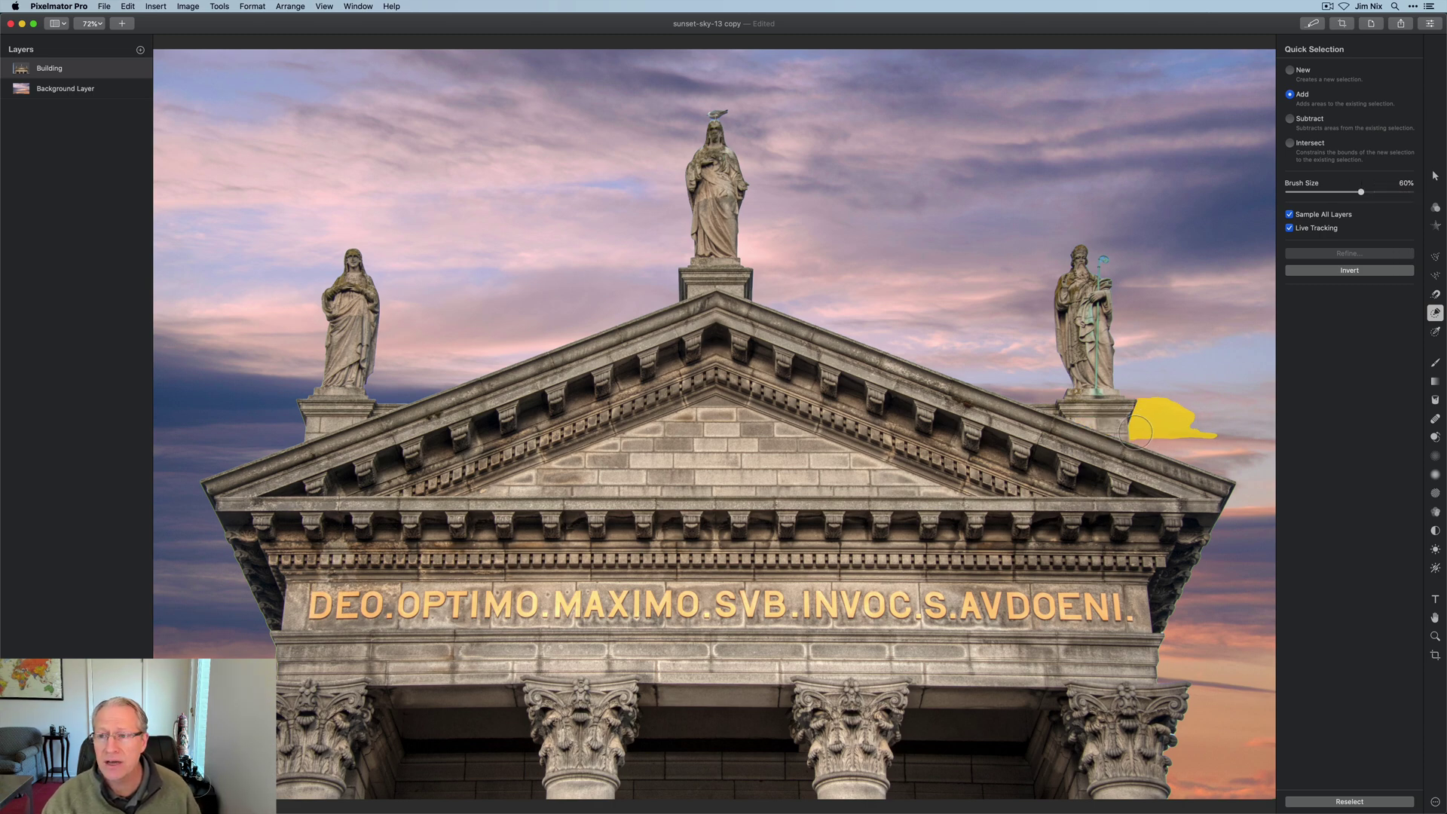
key("bracketright")
key("bracketright")
key("bracketright")
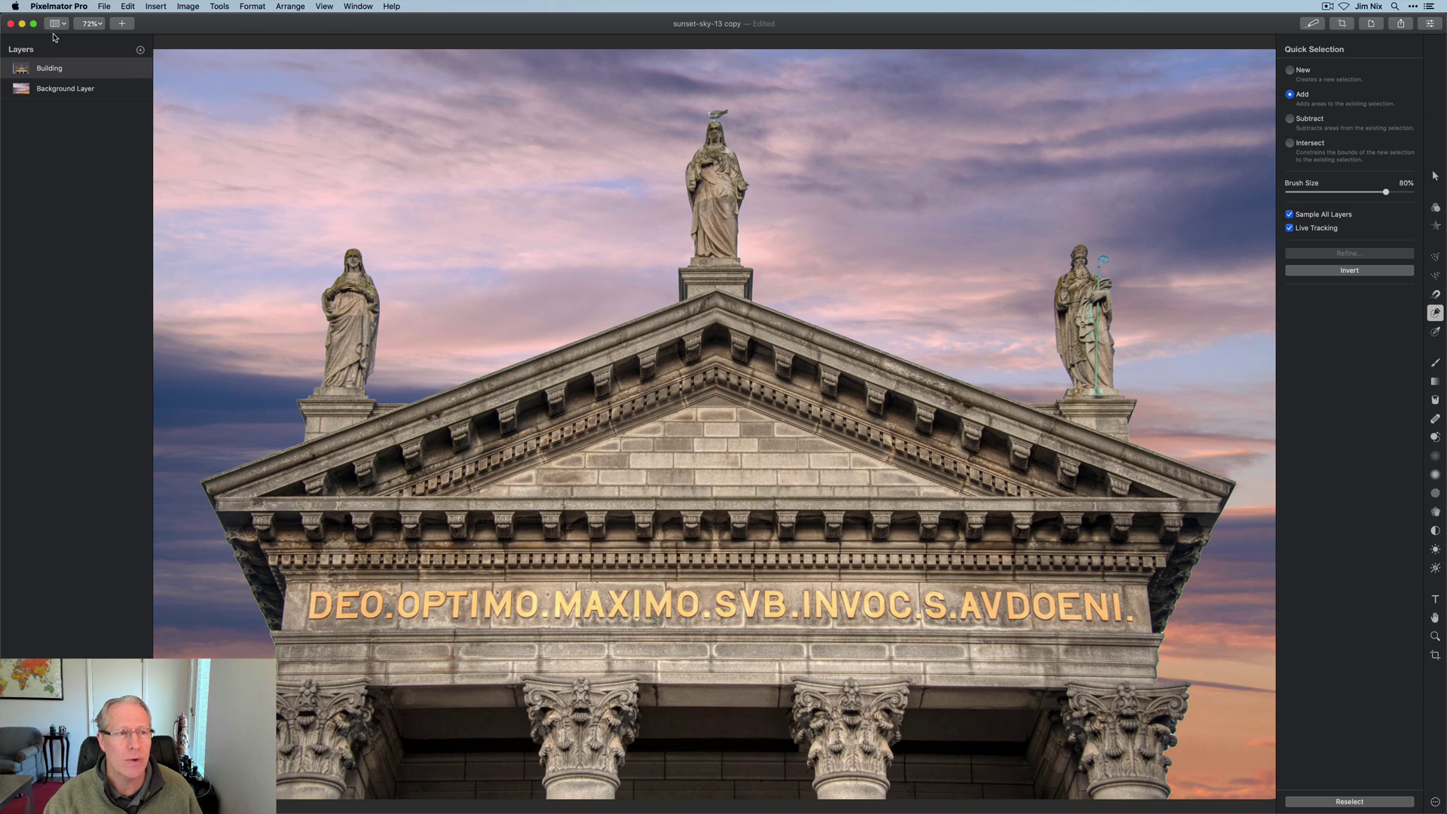
- Close the building composite without saving it and open the desktop image grunge4 copy.jpg in Pixelmator Pro
left_click(11, 23)
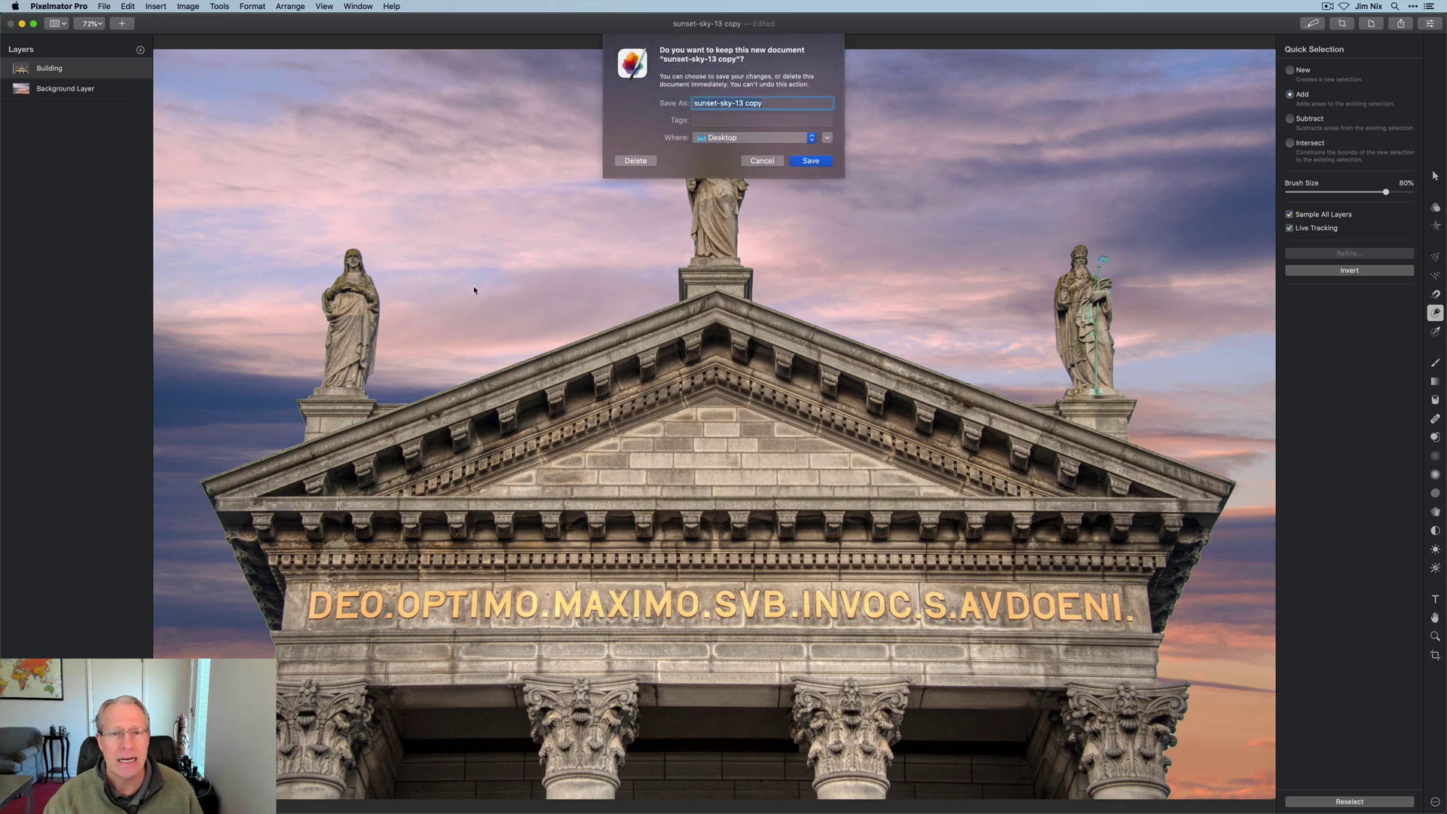
left_click(636, 162)
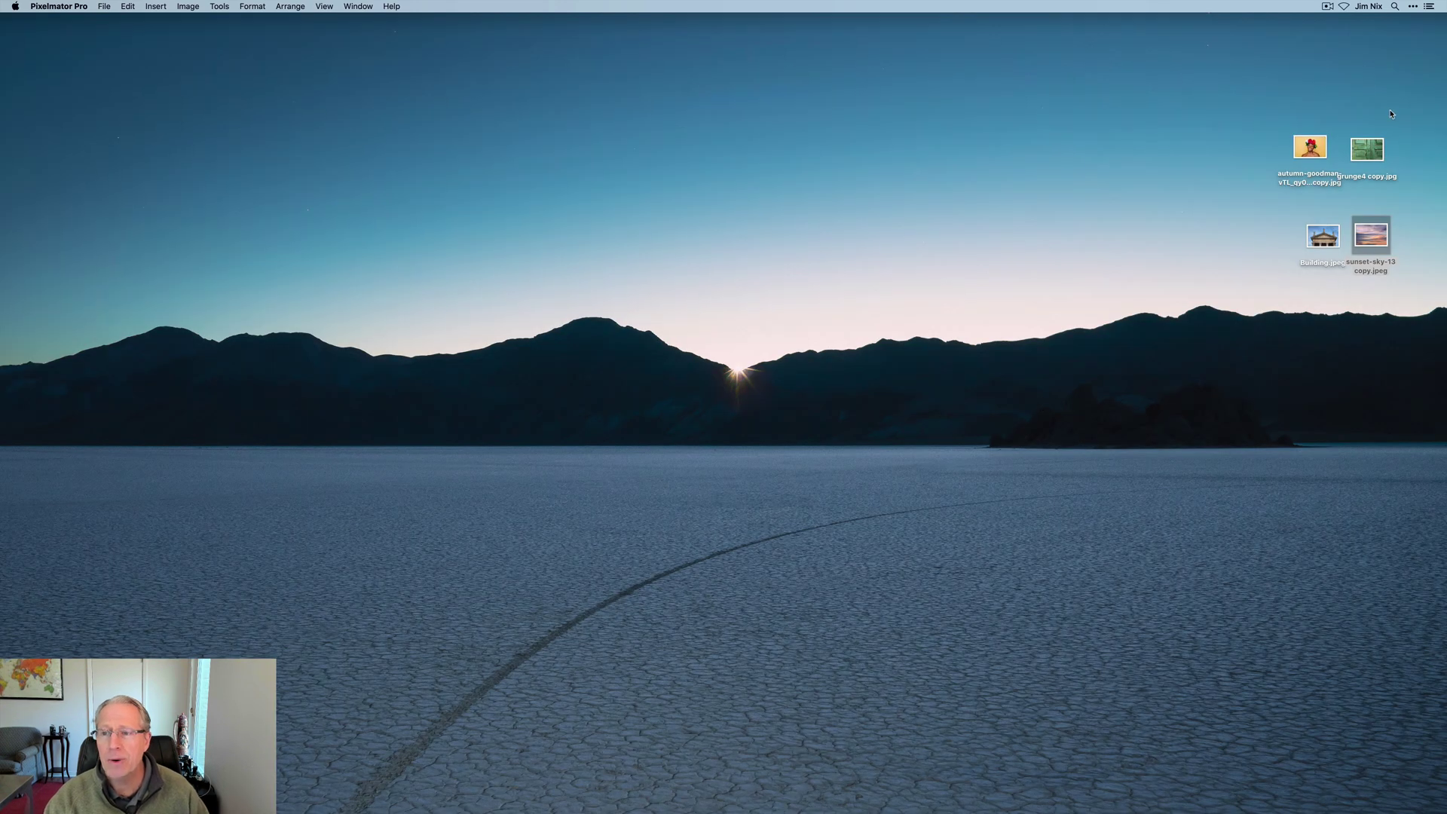
left_click_drag(1366, 148, 615, 801)
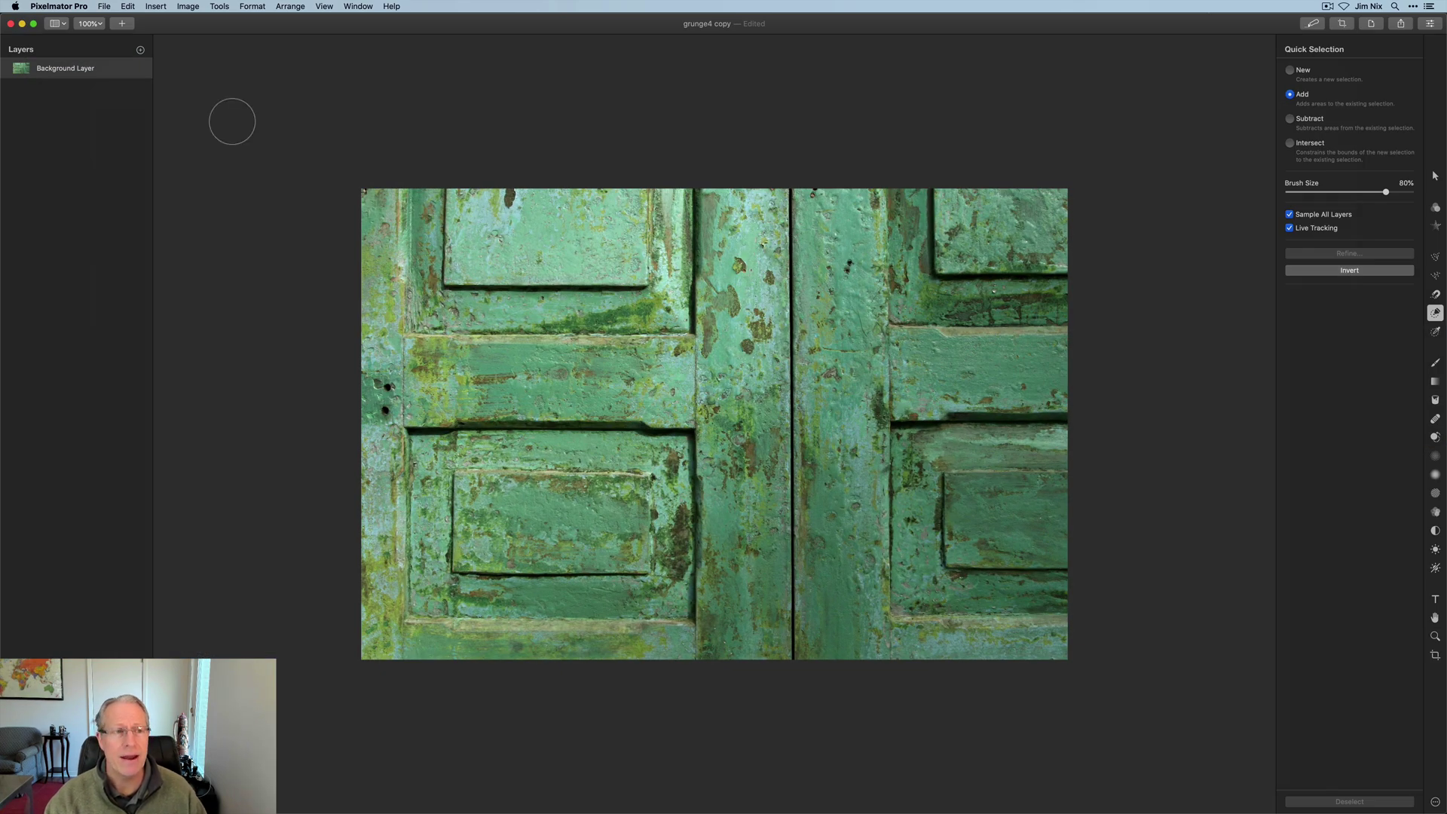
- Insert the Desktop JPEG portrait of the smiling woman with the flower crown as a new layer above the green door
left_click(140, 50)
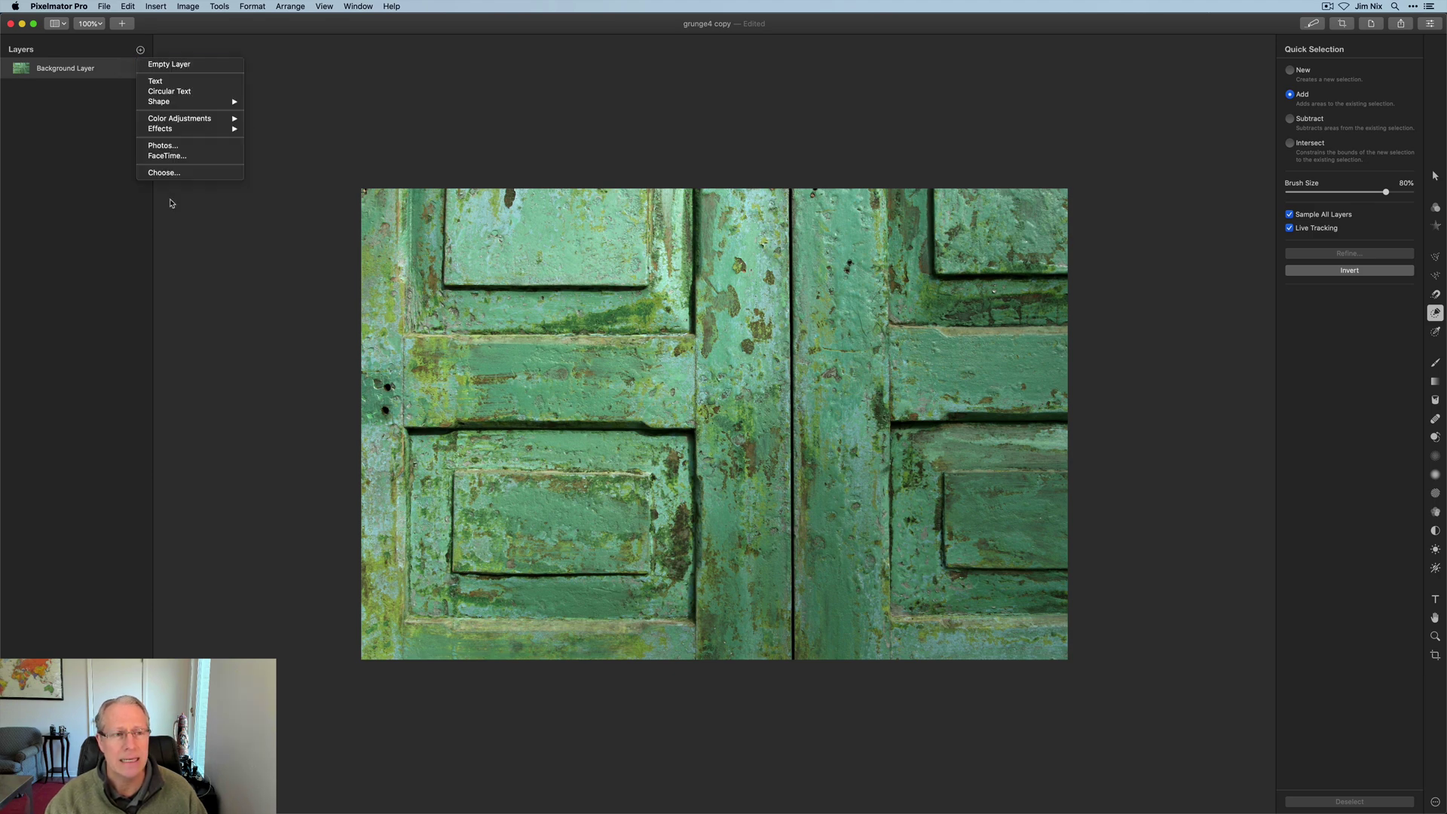
left_click(170, 174)
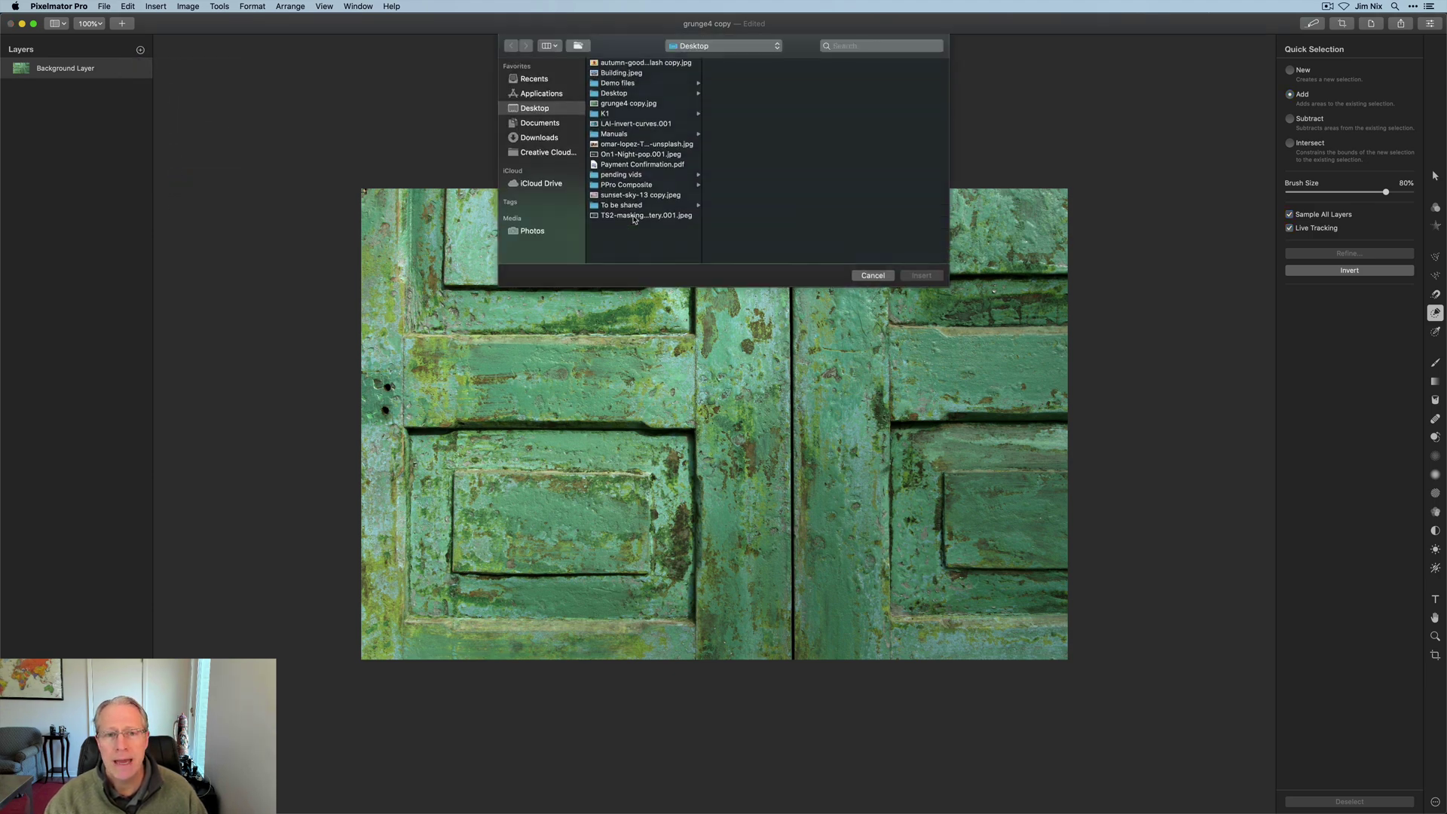
left_click(655, 64)
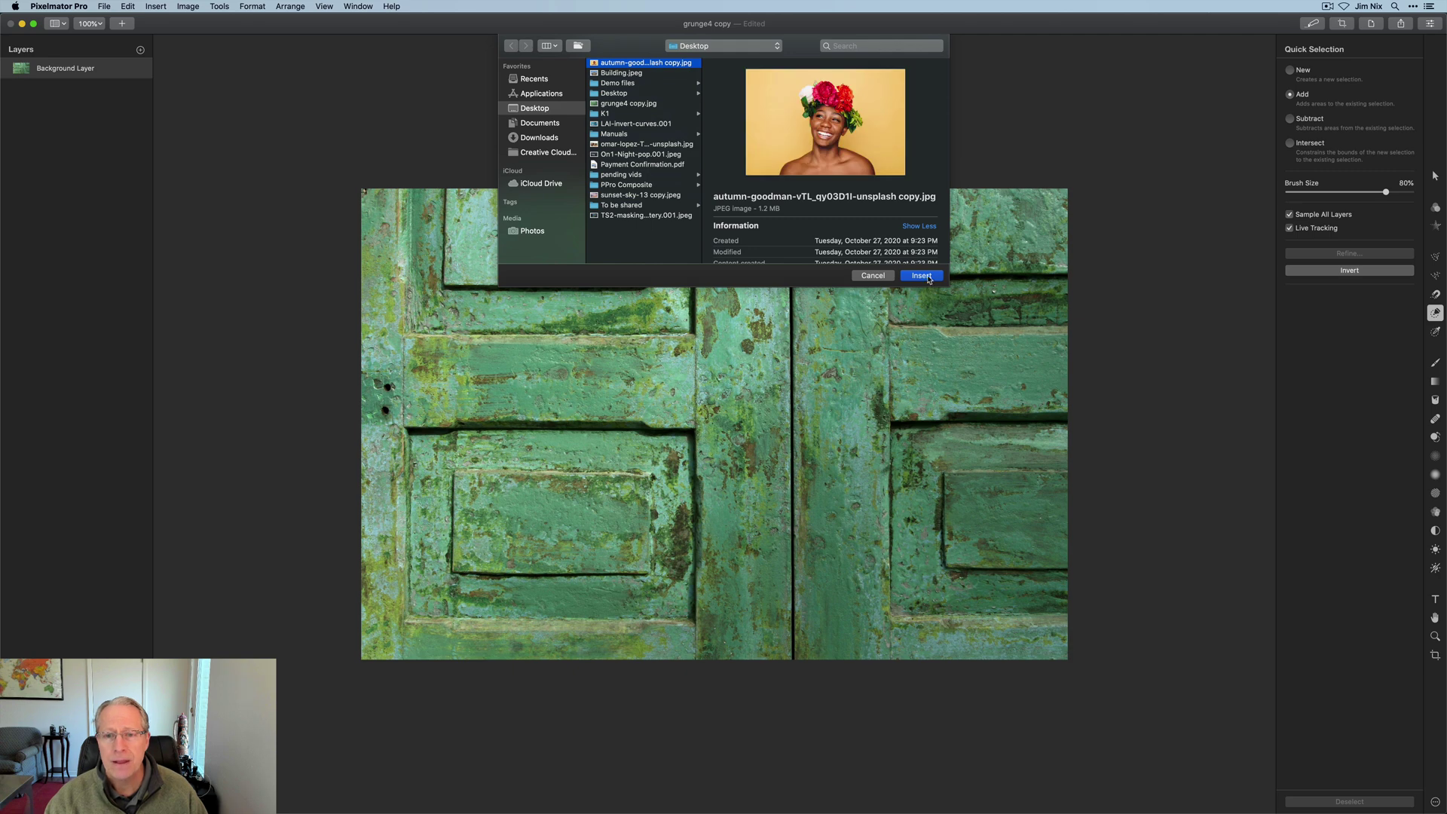
left_click(922, 276)
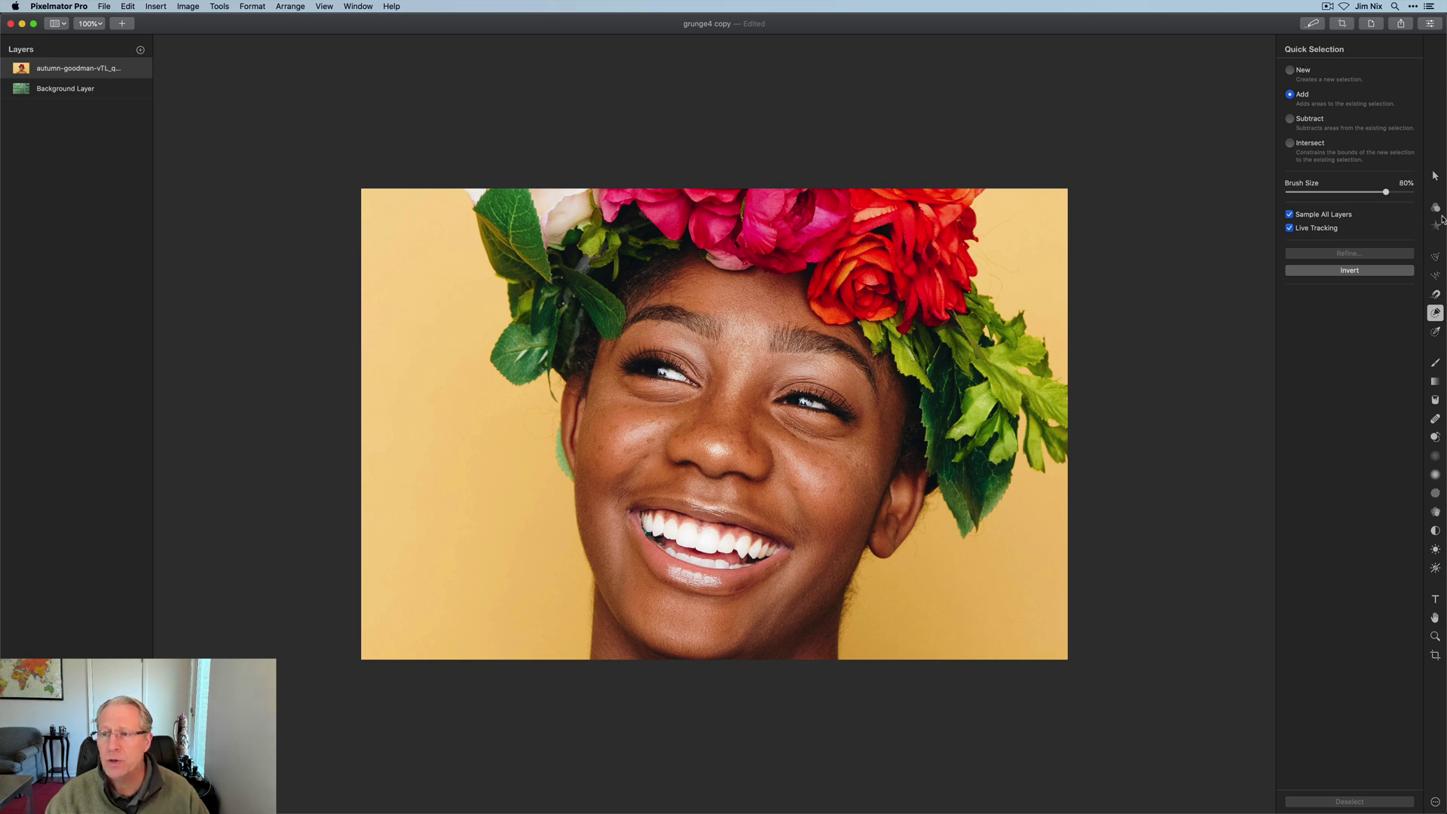
- Scale the portrait layer down to 3111 × 2074 px and position it at X -369 px, Y -139 px
left_click(1434, 176)
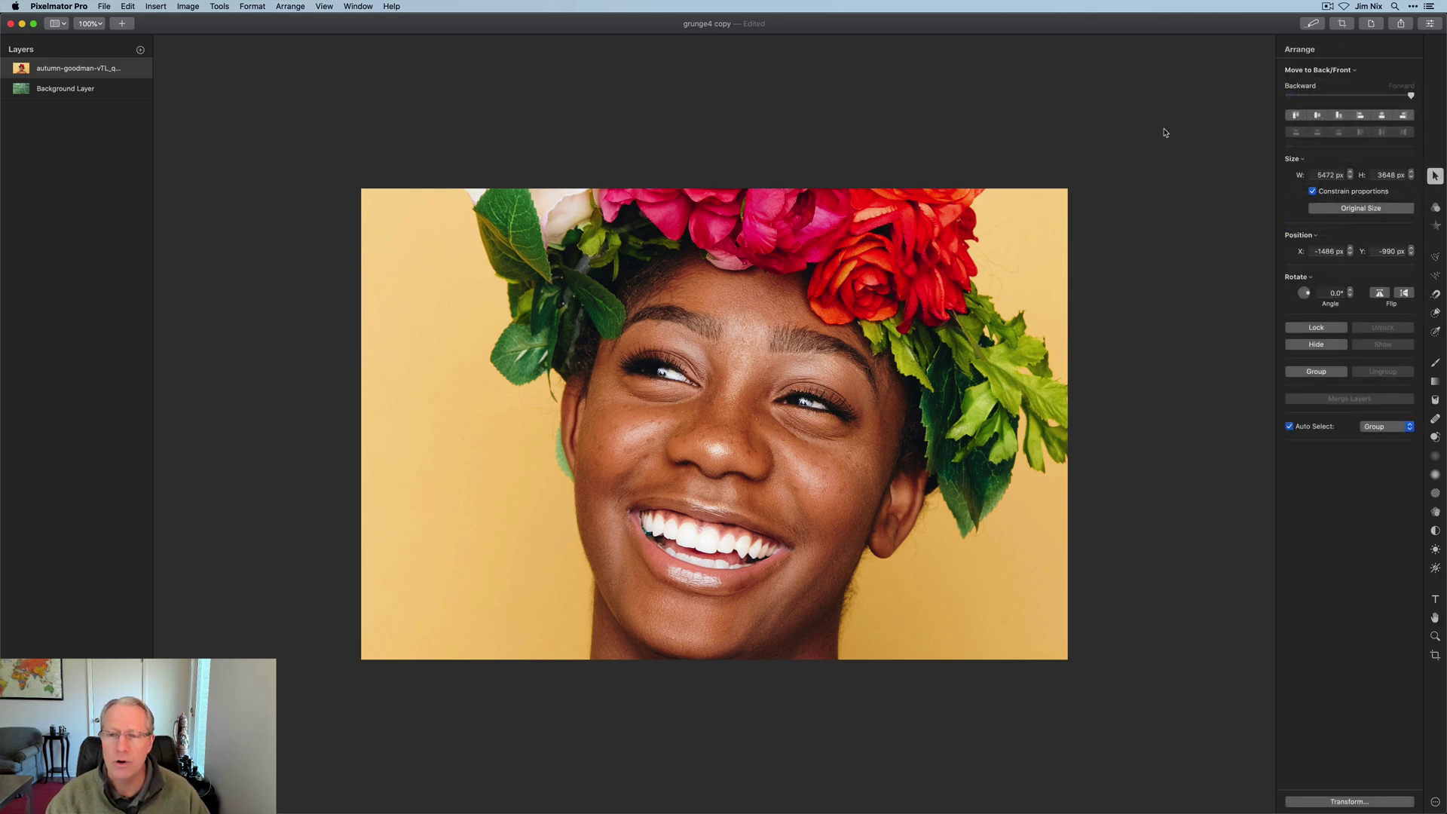
left_click_drag(1030, 239, 849, 375)
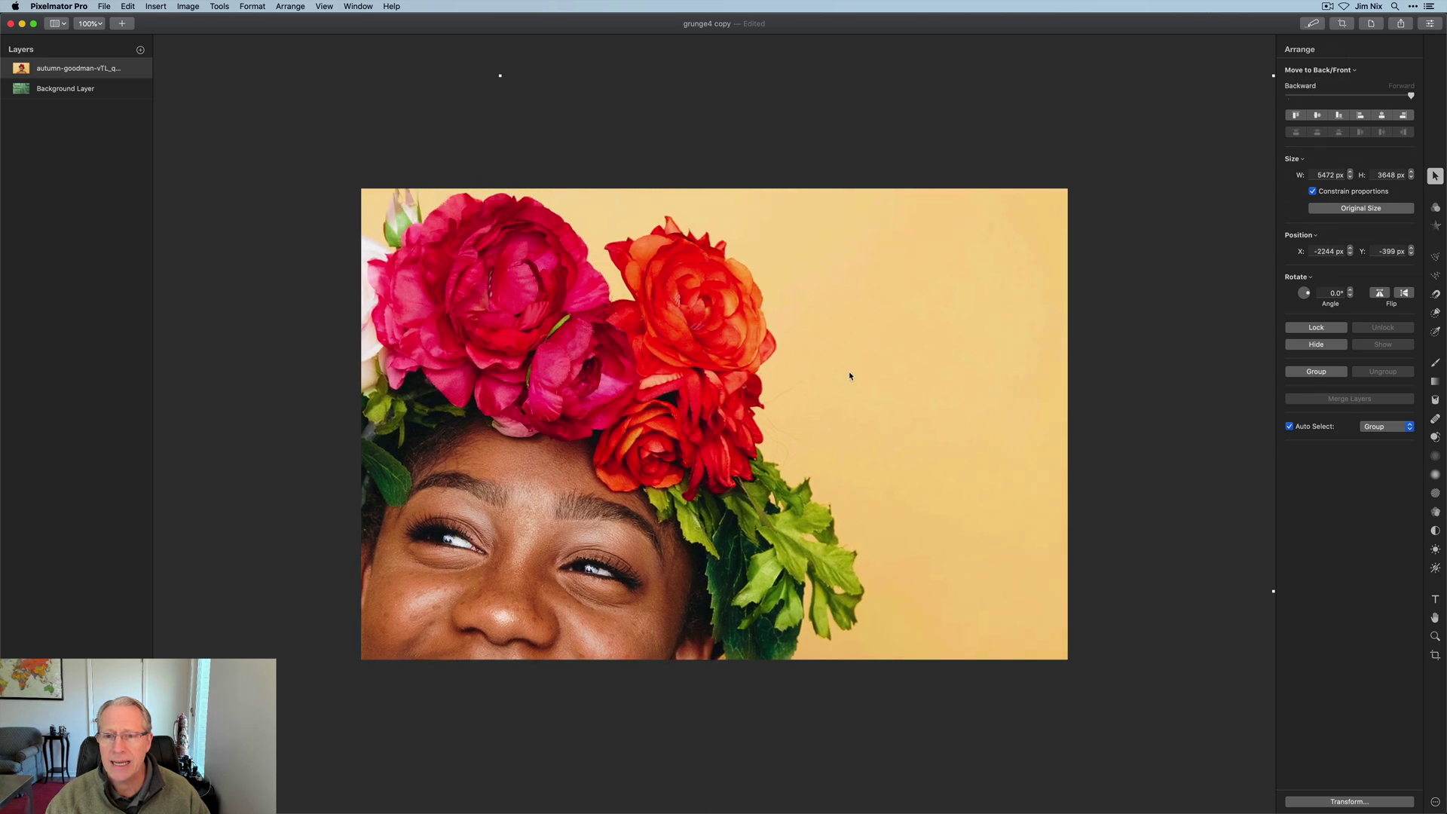
left_click_drag(968, 300, 888, 361)
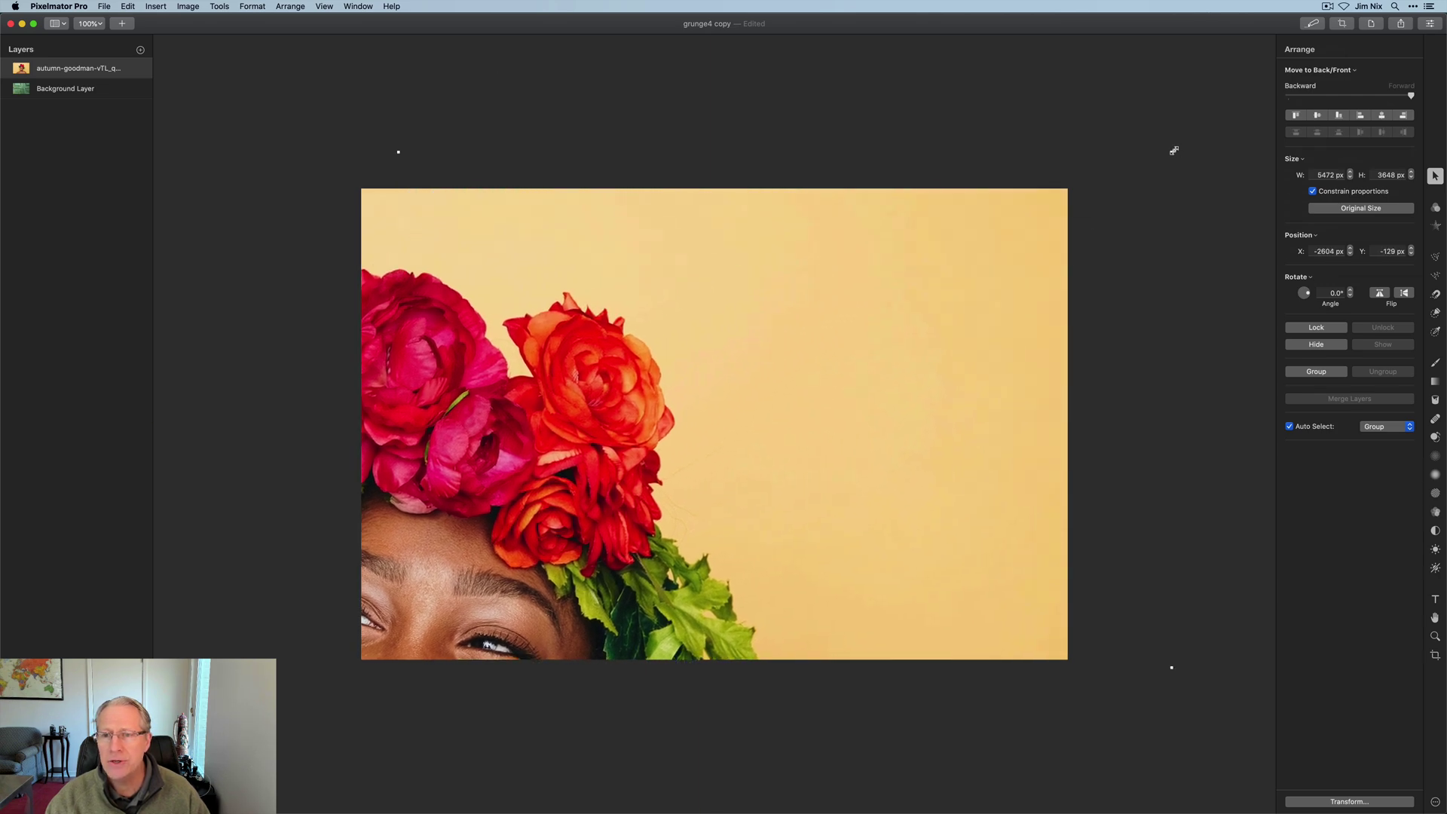
left_click_drag(1170, 148, 979, 249)
left_click_drag(803, 441, 957, 342)
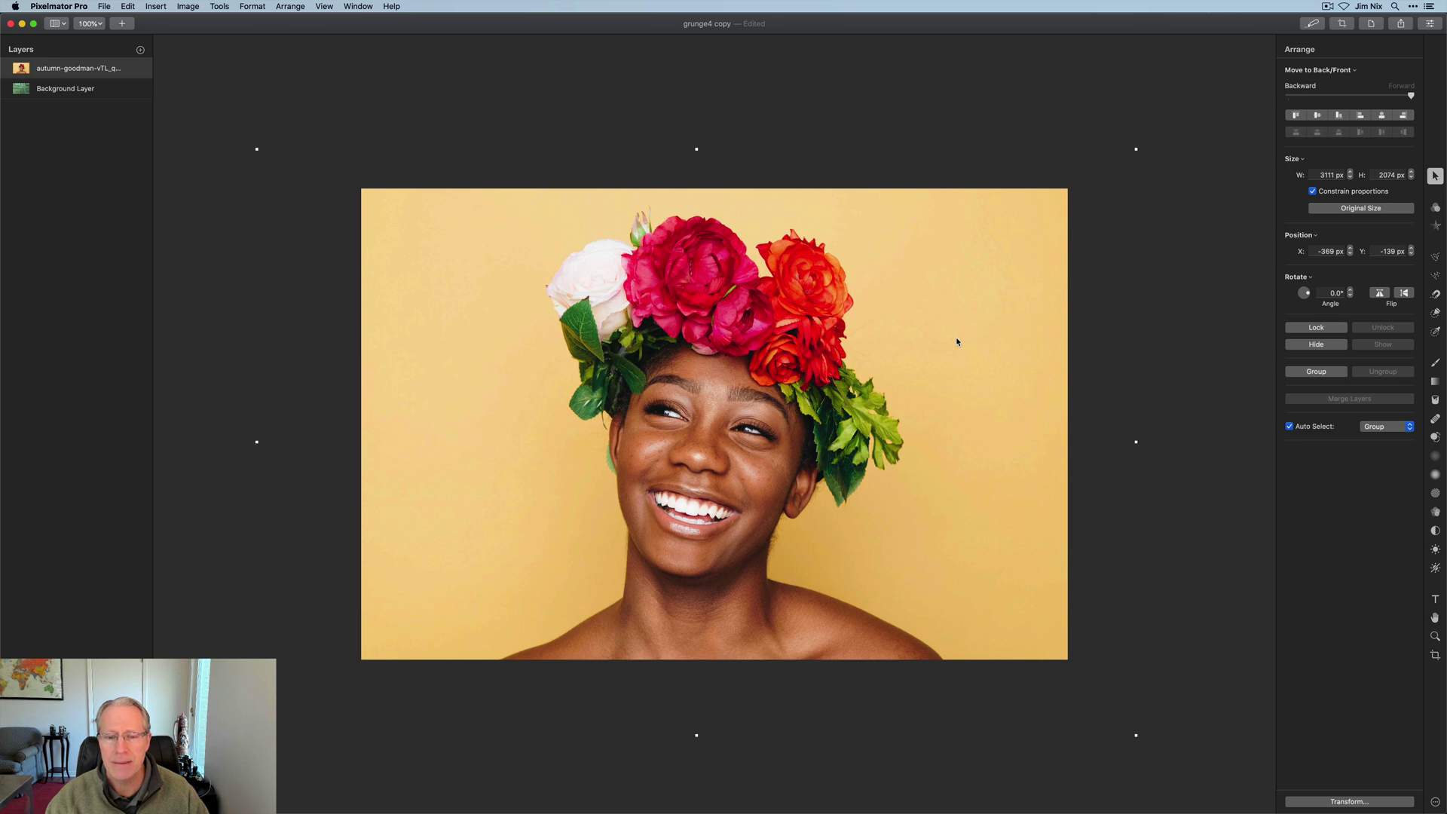
- Make a new Quick Selection covering the woman and her flower crown at 80% brush size
left_click(1435, 314)
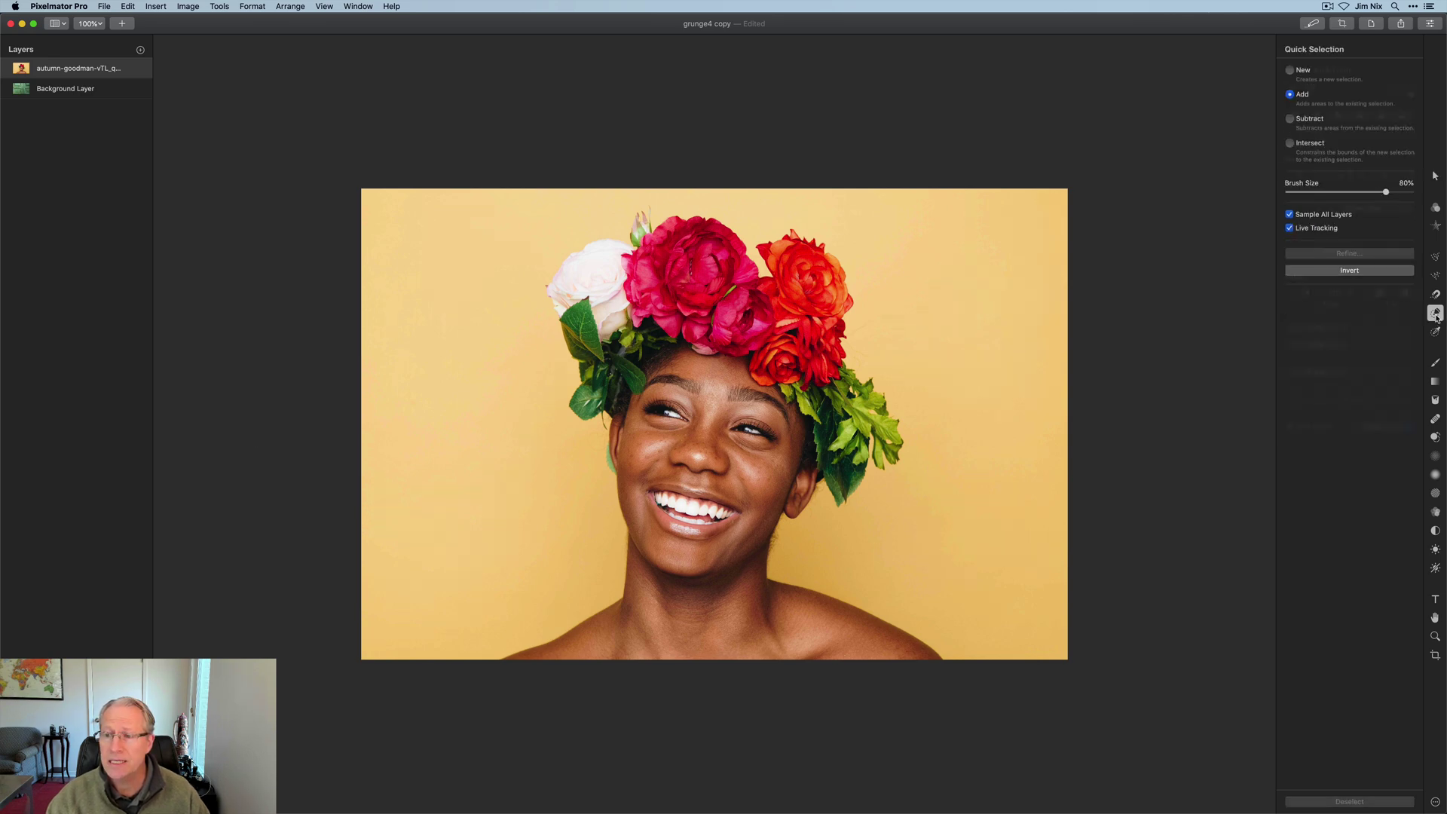
left_click(1289, 71)
mouse_move(648, 513)
left_mouse_down()
mouse_move(660, 411)
mouse_move(700, 354)
mouse_move(806, 302)
mouse_move(852, 467)
mouse_move(761, 513)
mouse_move(693, 638)
mouse_move(635, 657)
mouse_move(699, 509)
mouse_move(668, 358)
mouse_move(675, 306)
mouse_move(636, 240)
mouse_move(648, 256)
mouse_move(595, 279)
mouse_move(610, 339)
mouse_move(603, 302)
mouse_move(600, 330)
left_mouse_up()
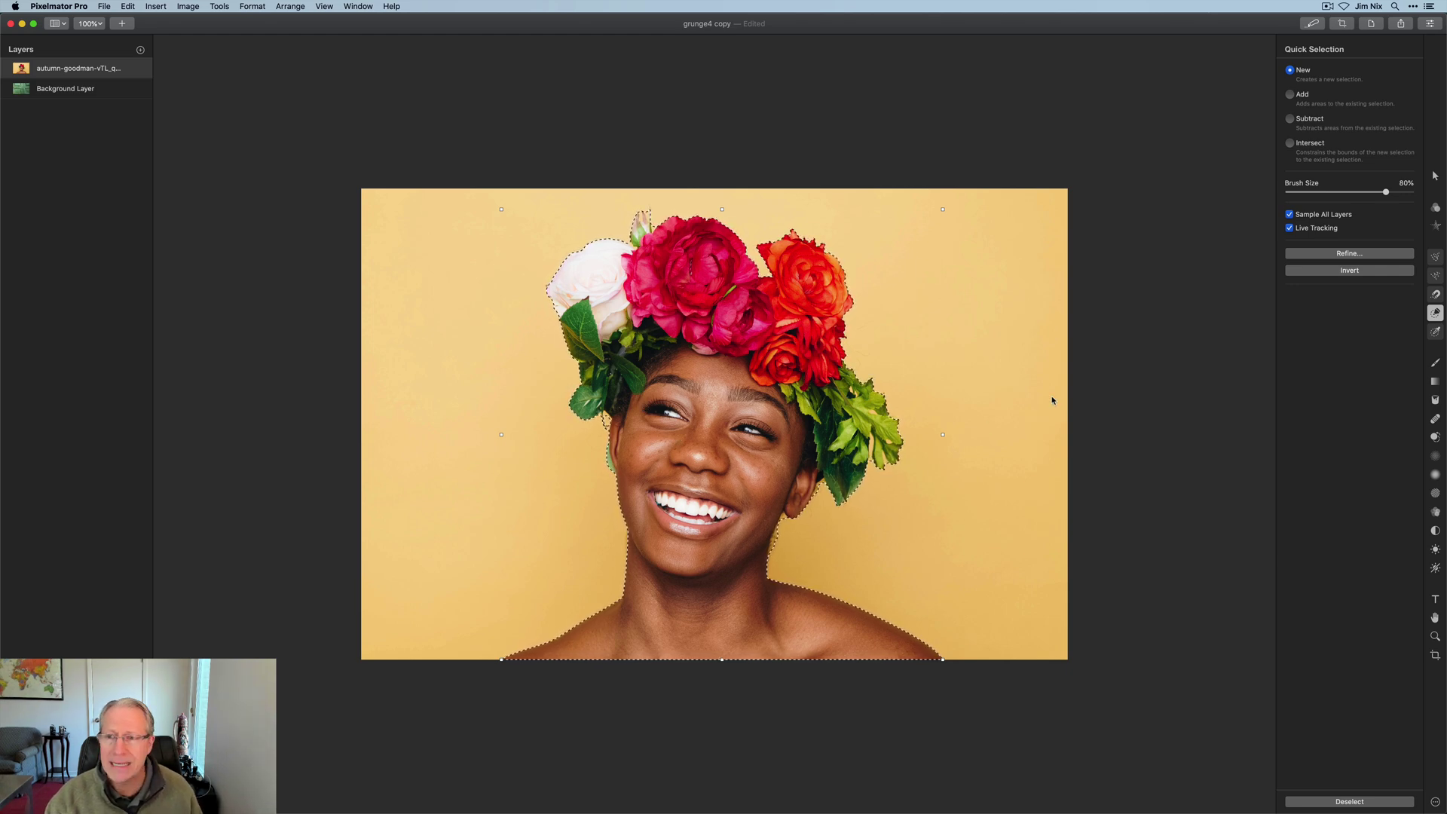
- Reduce the Quick Selection brush to 20% and subtract stray yellow background around the leaves and flower crown from the selection
left_click(1289, 94)
left_click_drag(983, 311, 936, 354)
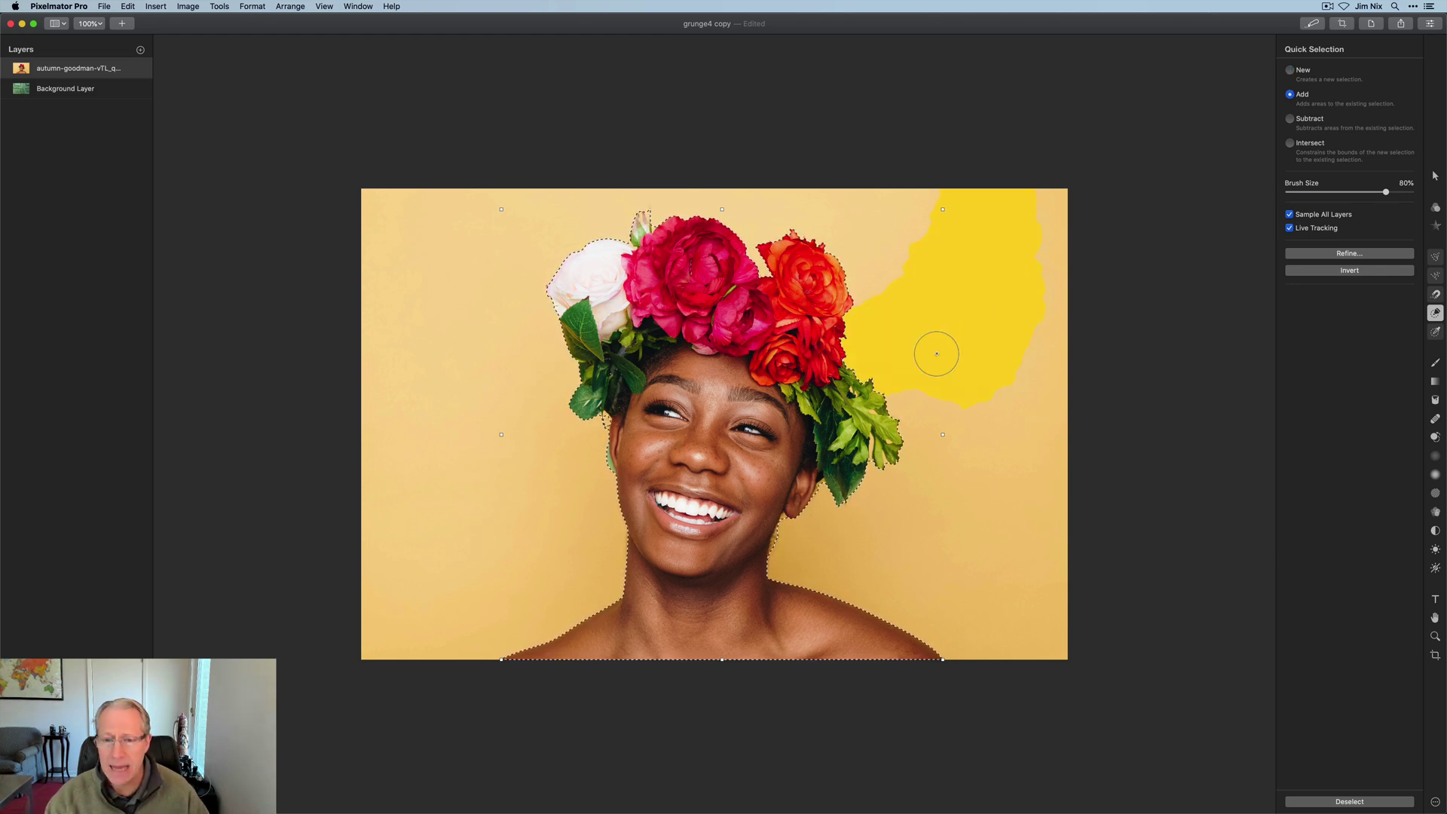
key("bracketleft")
key("bracketleft")
key("bracketleft")
key("bracketleft")
key("bracketleft")
key("bracketleft")
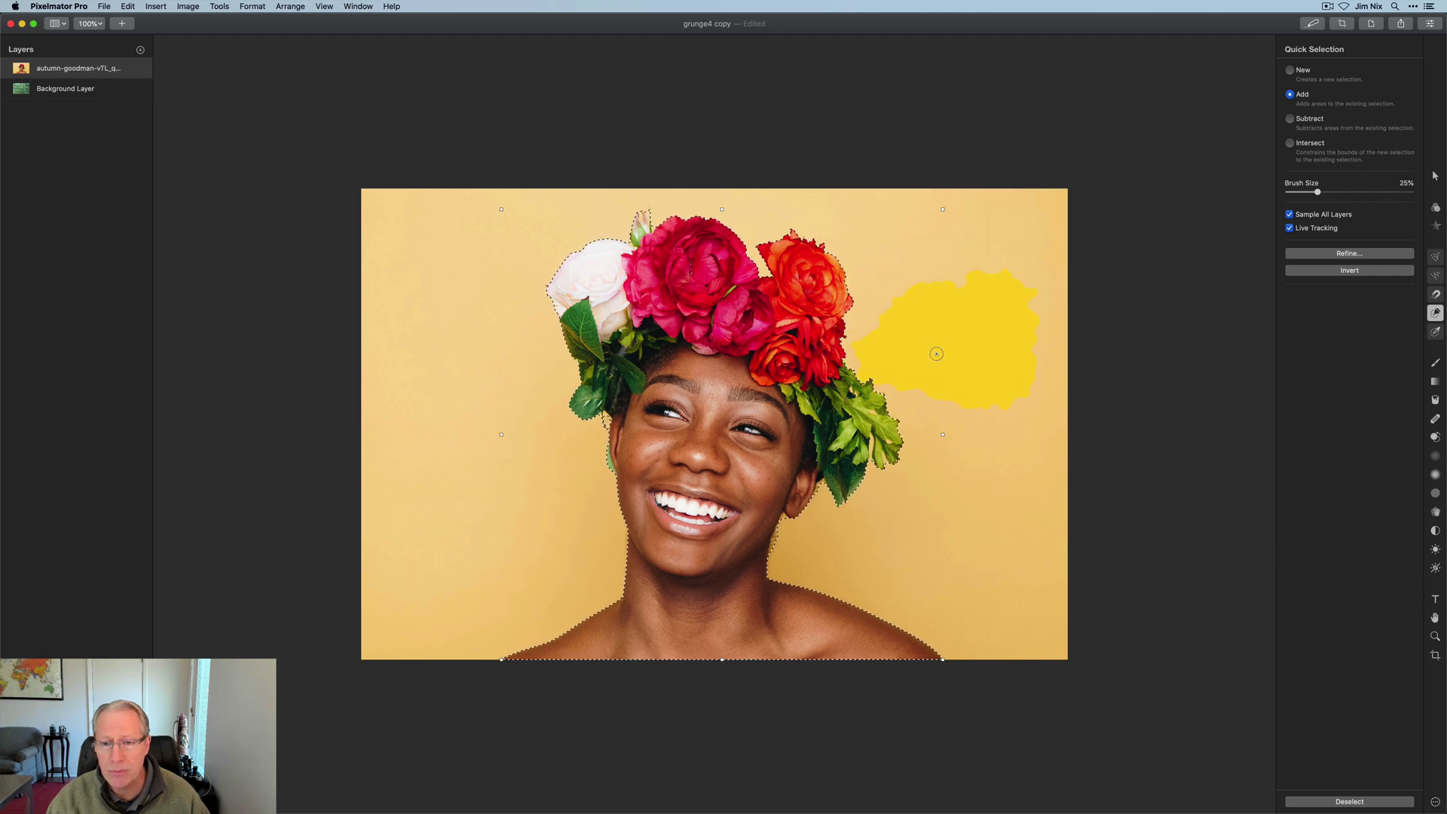
left_click(1289, 119)
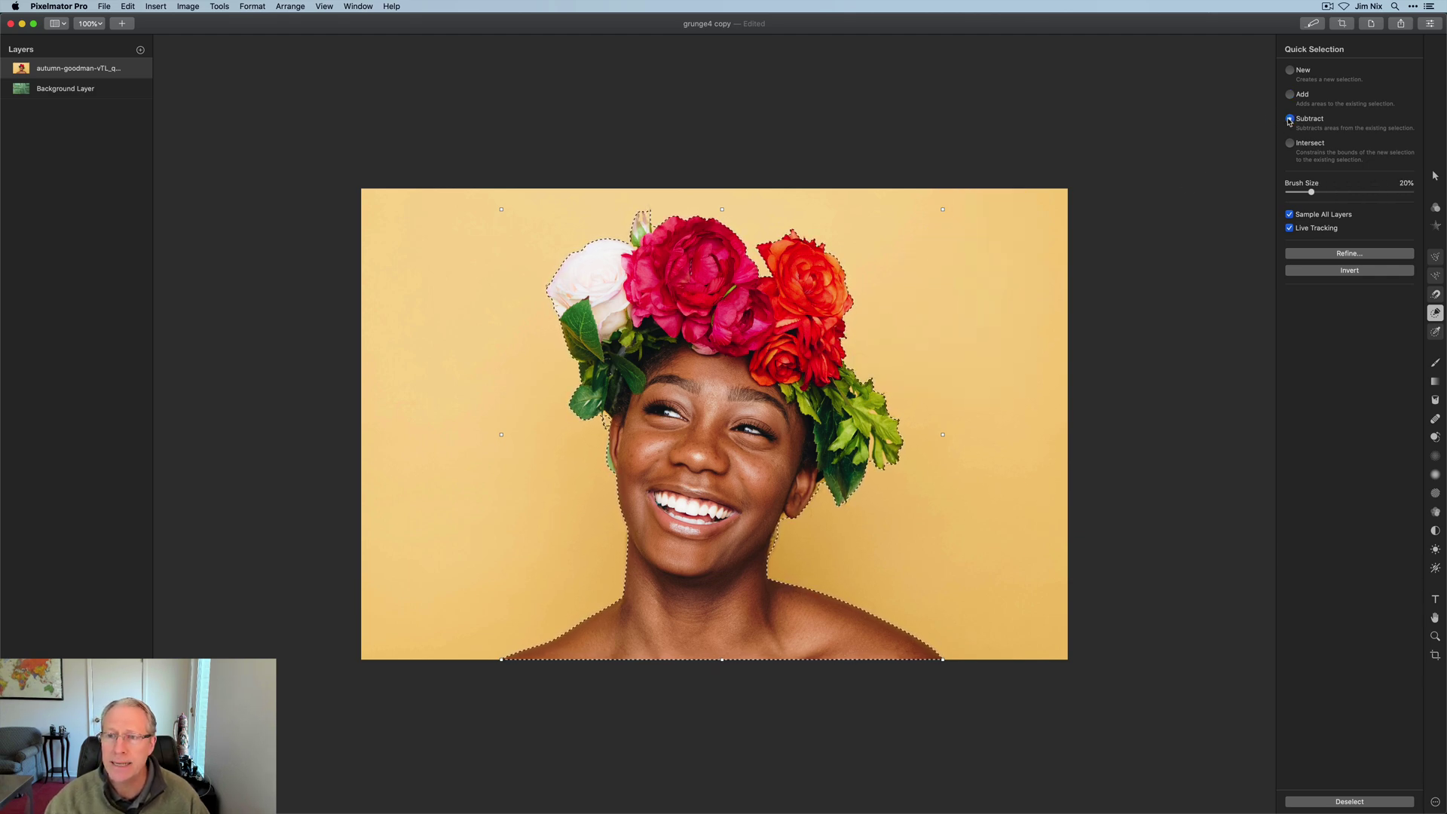
left_click_drag(847, 482, 825, 469)
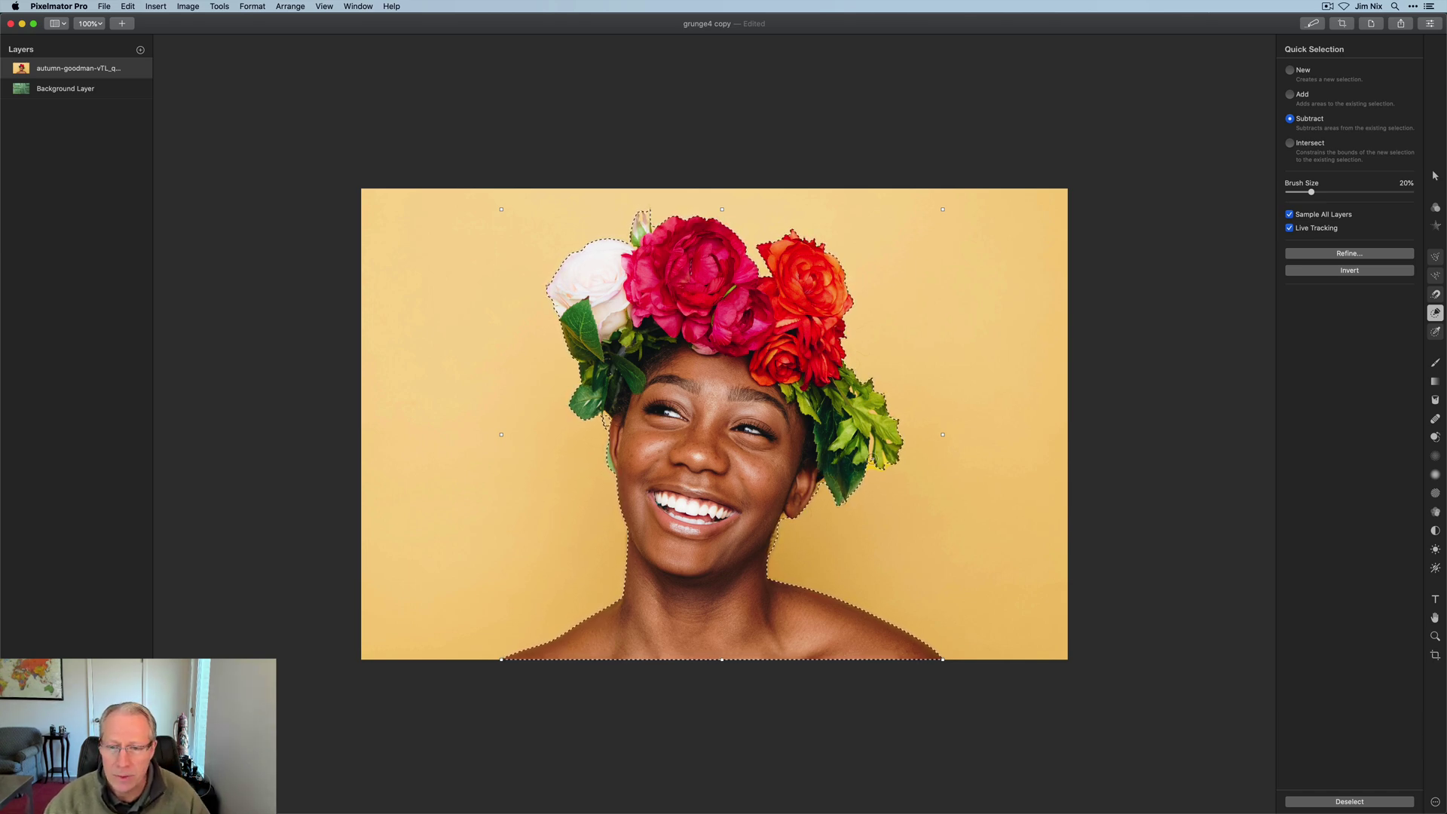
mouse_move(872, 449)
left_mouse_down()
mouse_move(919, 572)
mouse_move(915, 557)
left_mouse_up()
left_click_drag(887, 464, 1051, 490)
left_click_drag(972, 452, 930, 421)
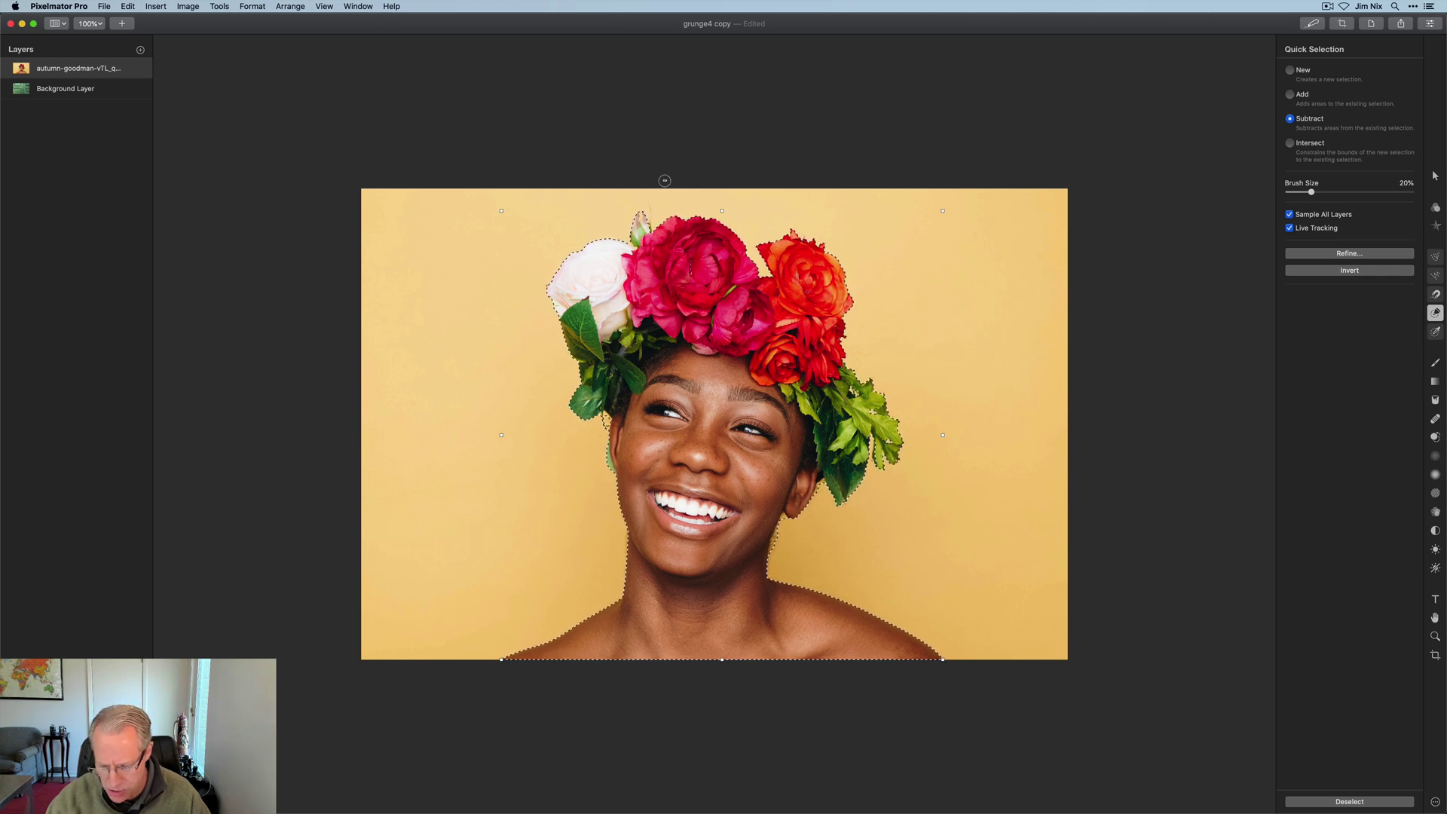
- Reduce the brush size to 9% and subtract the remaining background beside the bud on top of the flower crown
key("bracketleft")
key("bracketleft")
key("bracketleft")
key("bracketleft")
key("bracketleft")
key("bracketleft")
key("bracketleft")
key("bracketleft")
key("bracketleft")
key("bracketleft")
key("bracketleft")
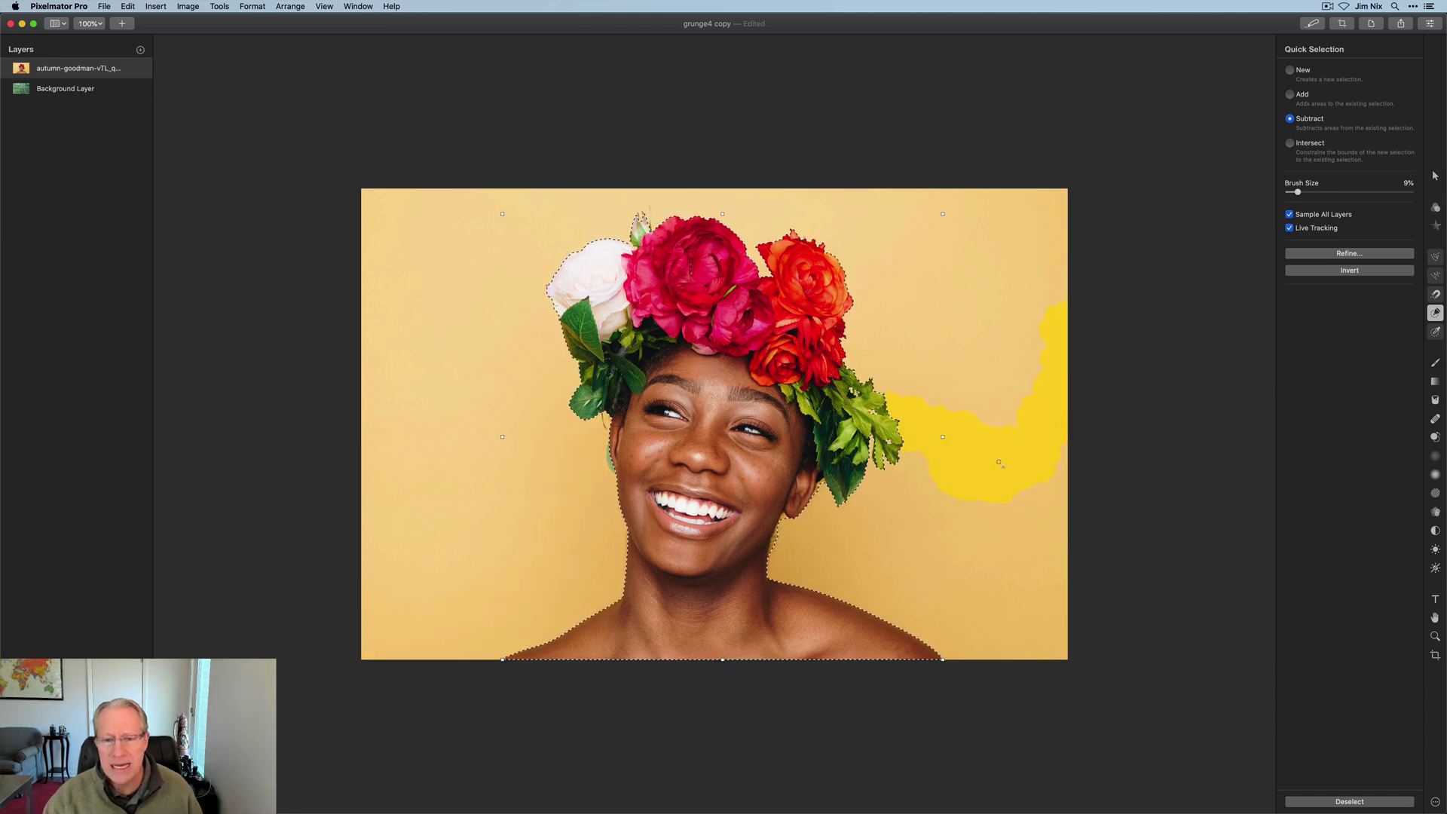
left_click_drag(999, 462, 1204, 430)
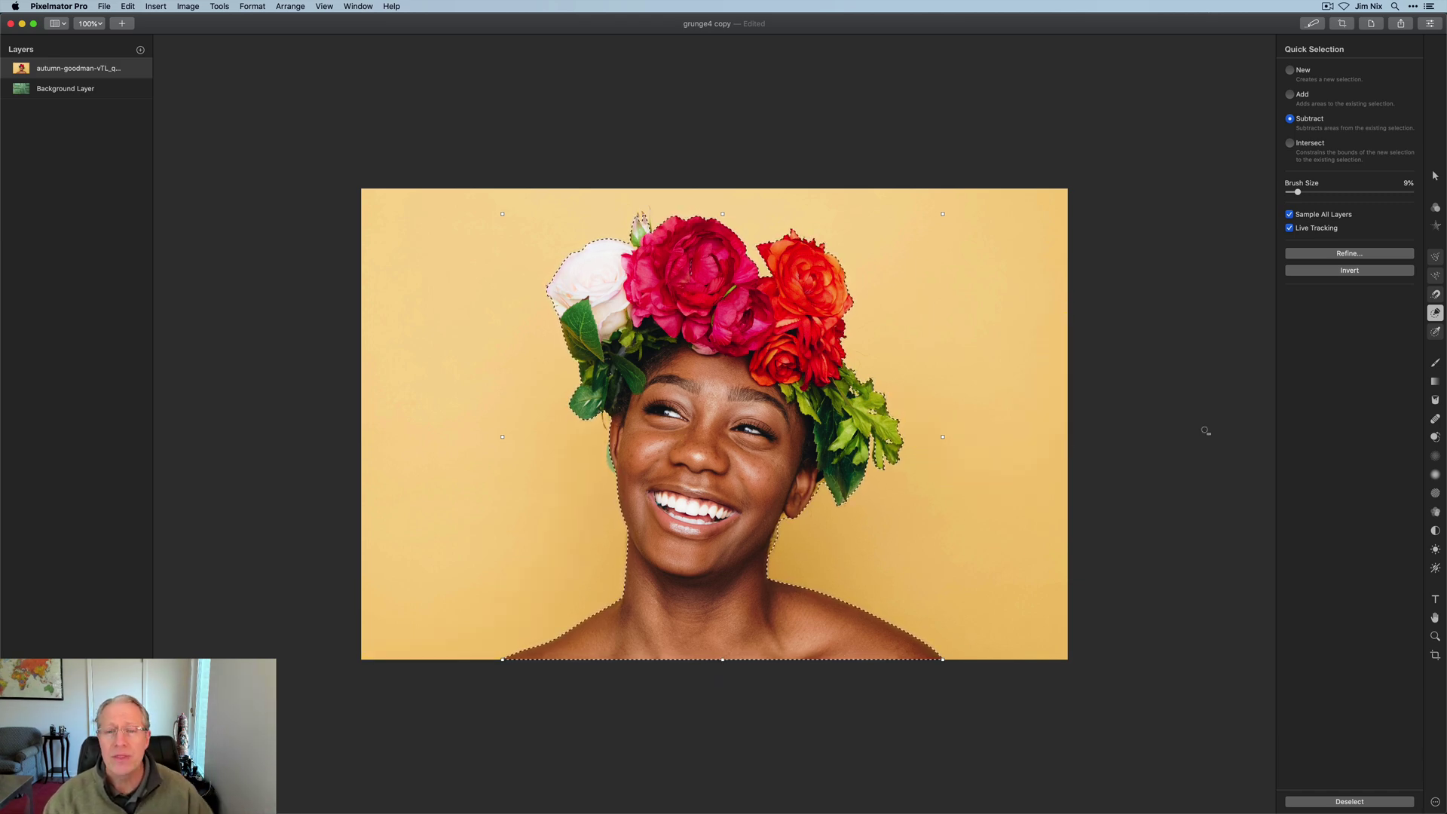
- Try deleting the yellow background with the selection inverted, and undo both the deletion and the inversion
left_click(1348, 270)
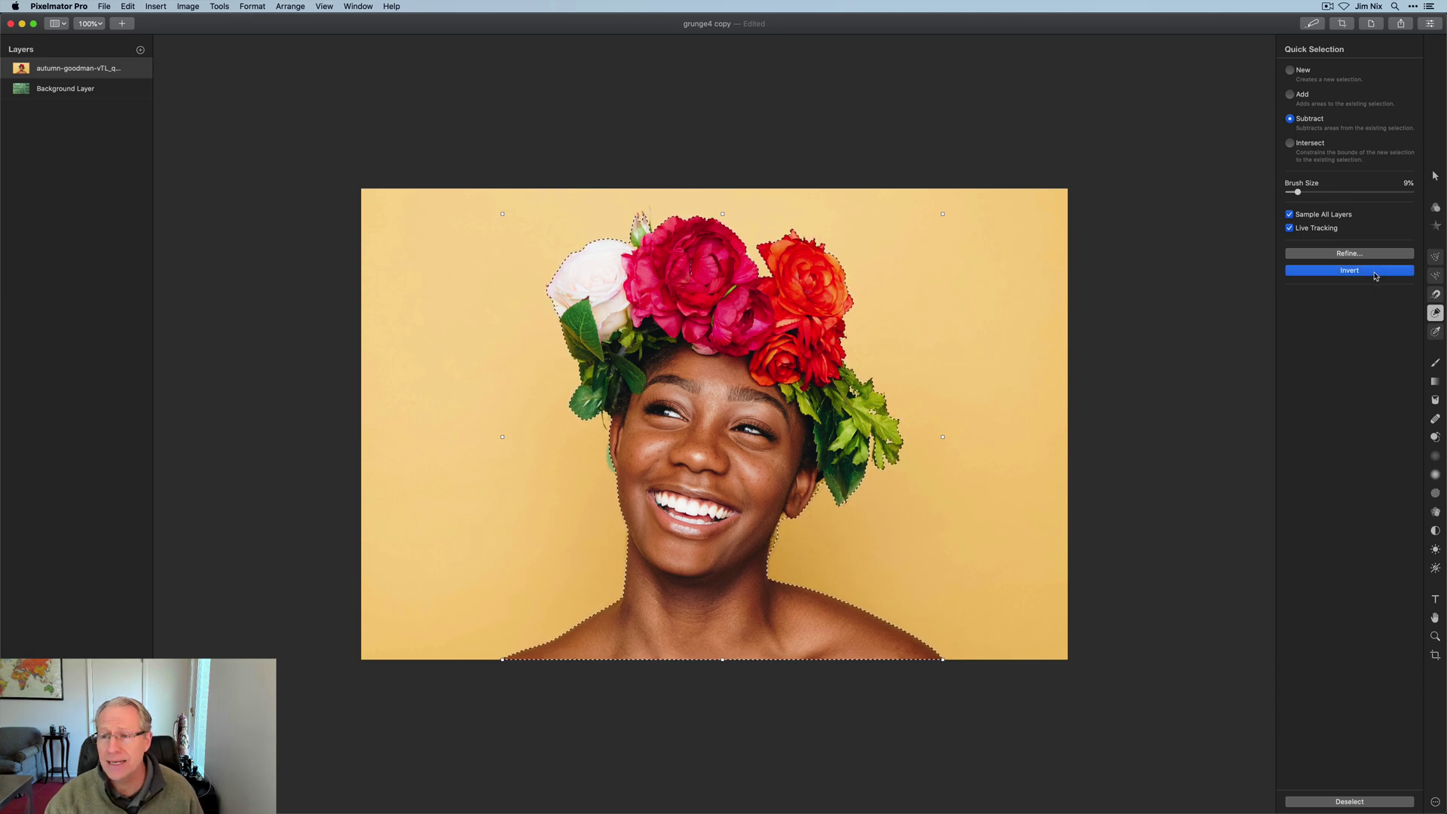
key("Delete")
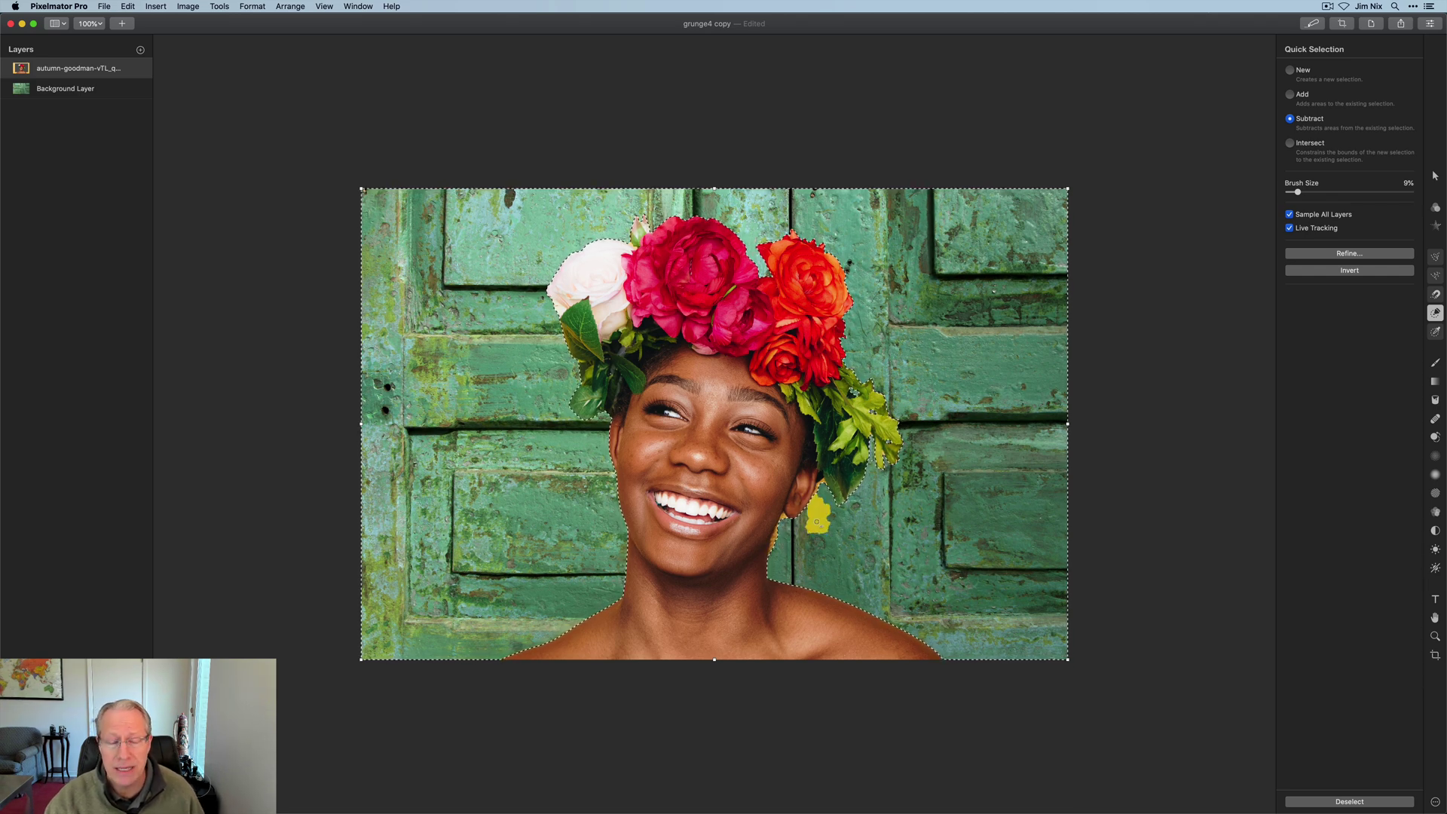
left_click(128, 6)
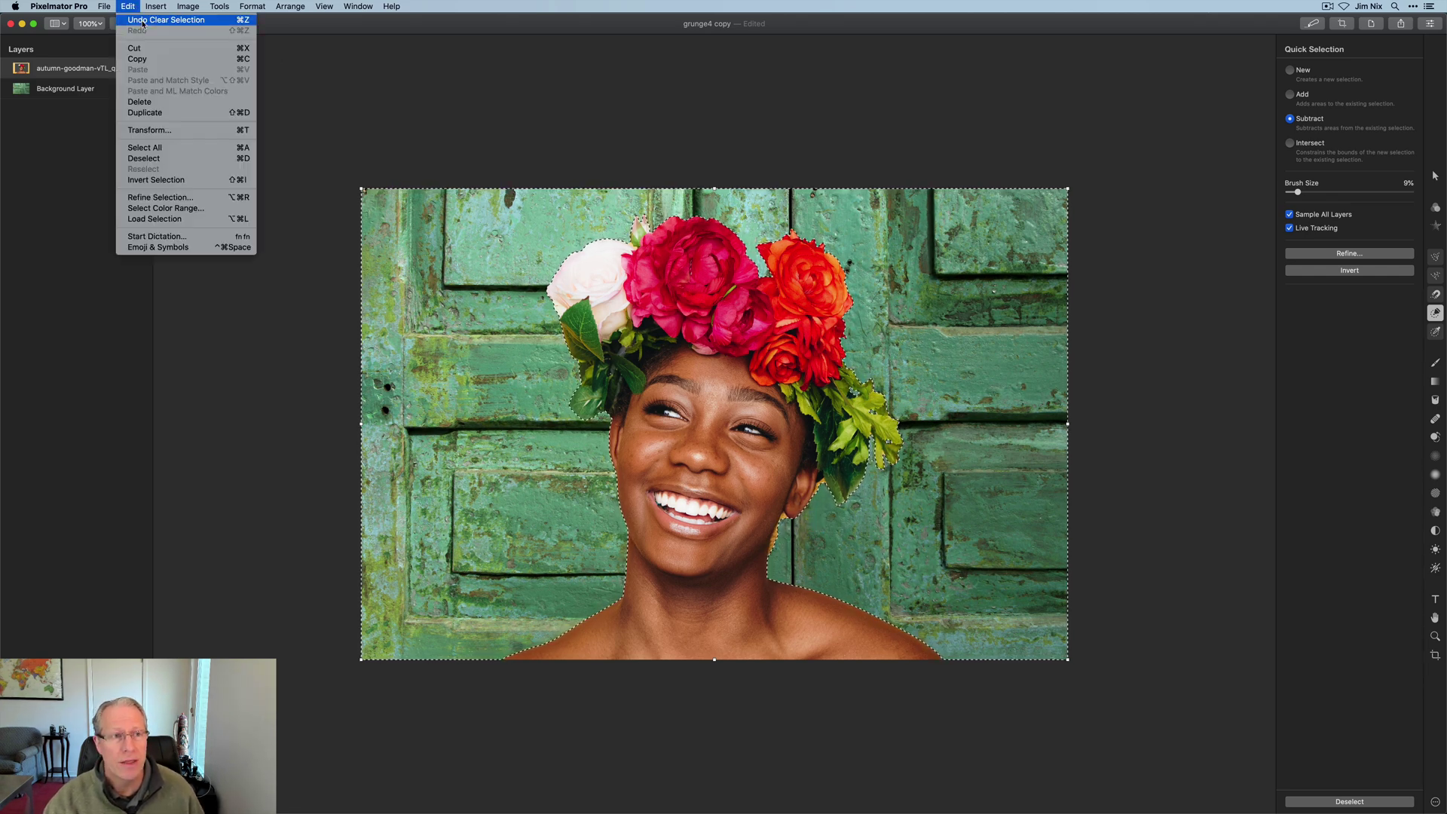
left_click(165, 20)
left_click(128, 6)
left_click(166, 20)
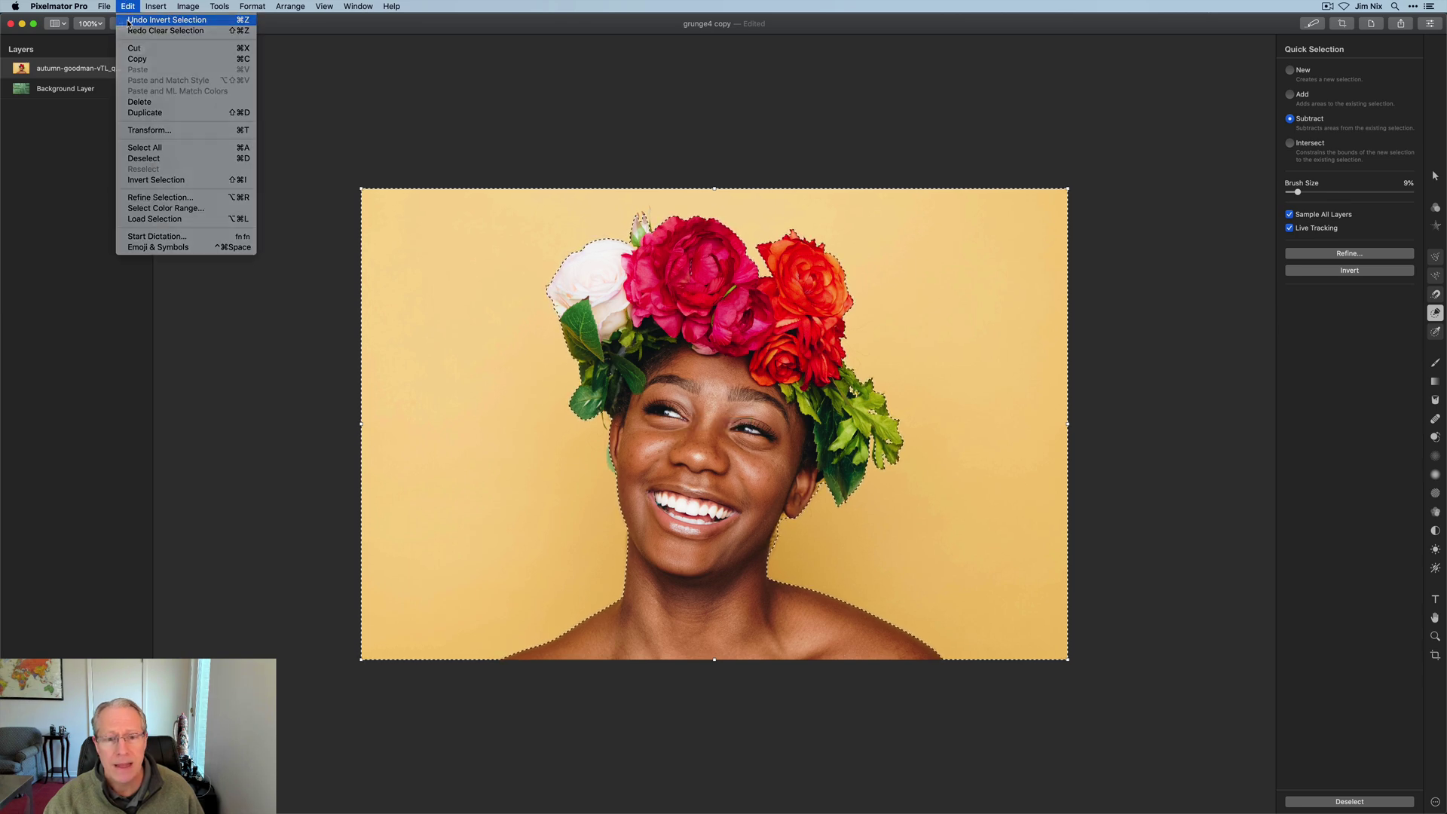
- Subtract the yellow sliver between the woman's neck and ear from the selection with the 9% brush
left_click_drag(780, 527, 825, 588)
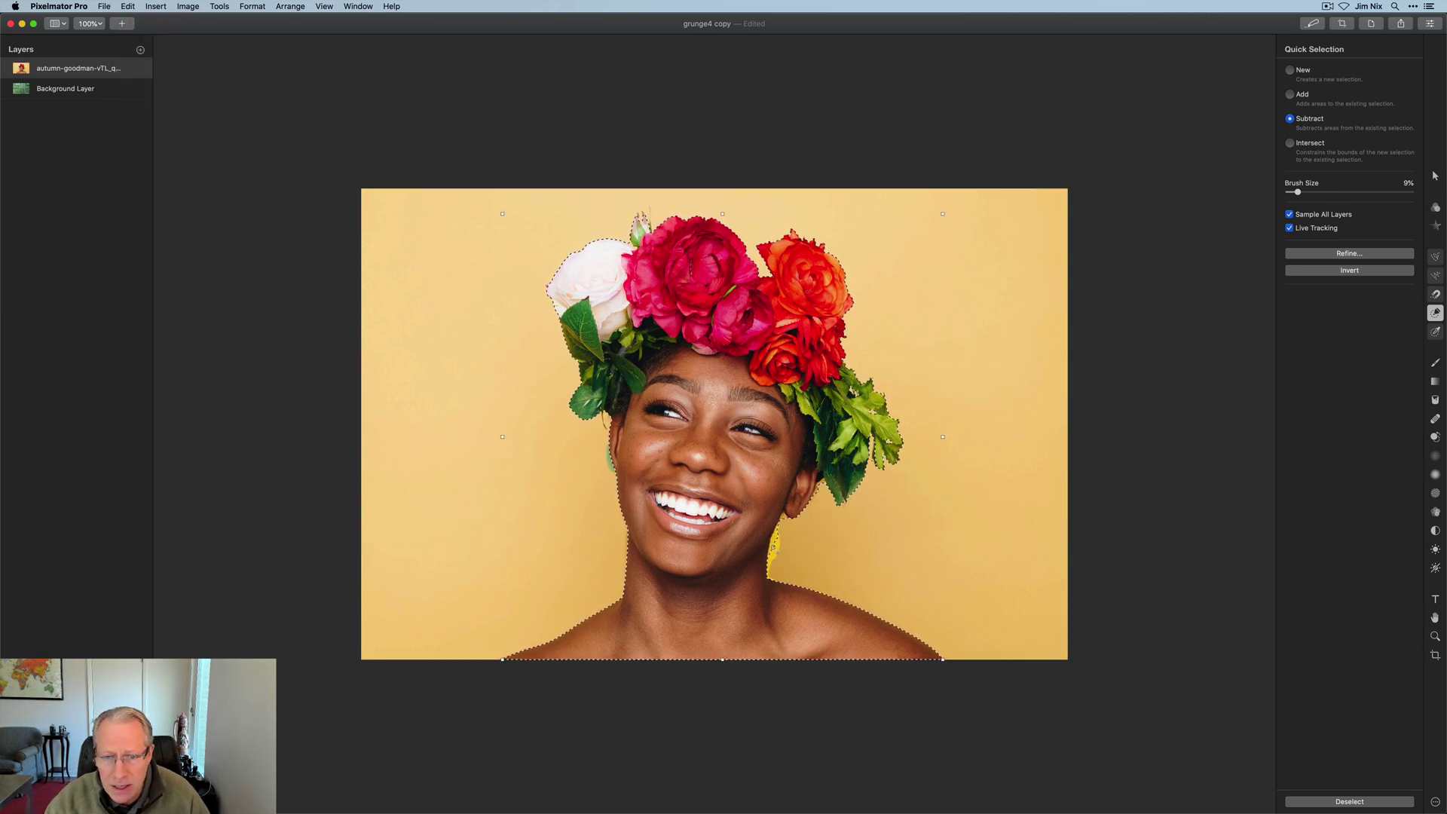
left_click_drag(782, 523, 812, 498)
left_click_drag(905, 433, 982, 509)
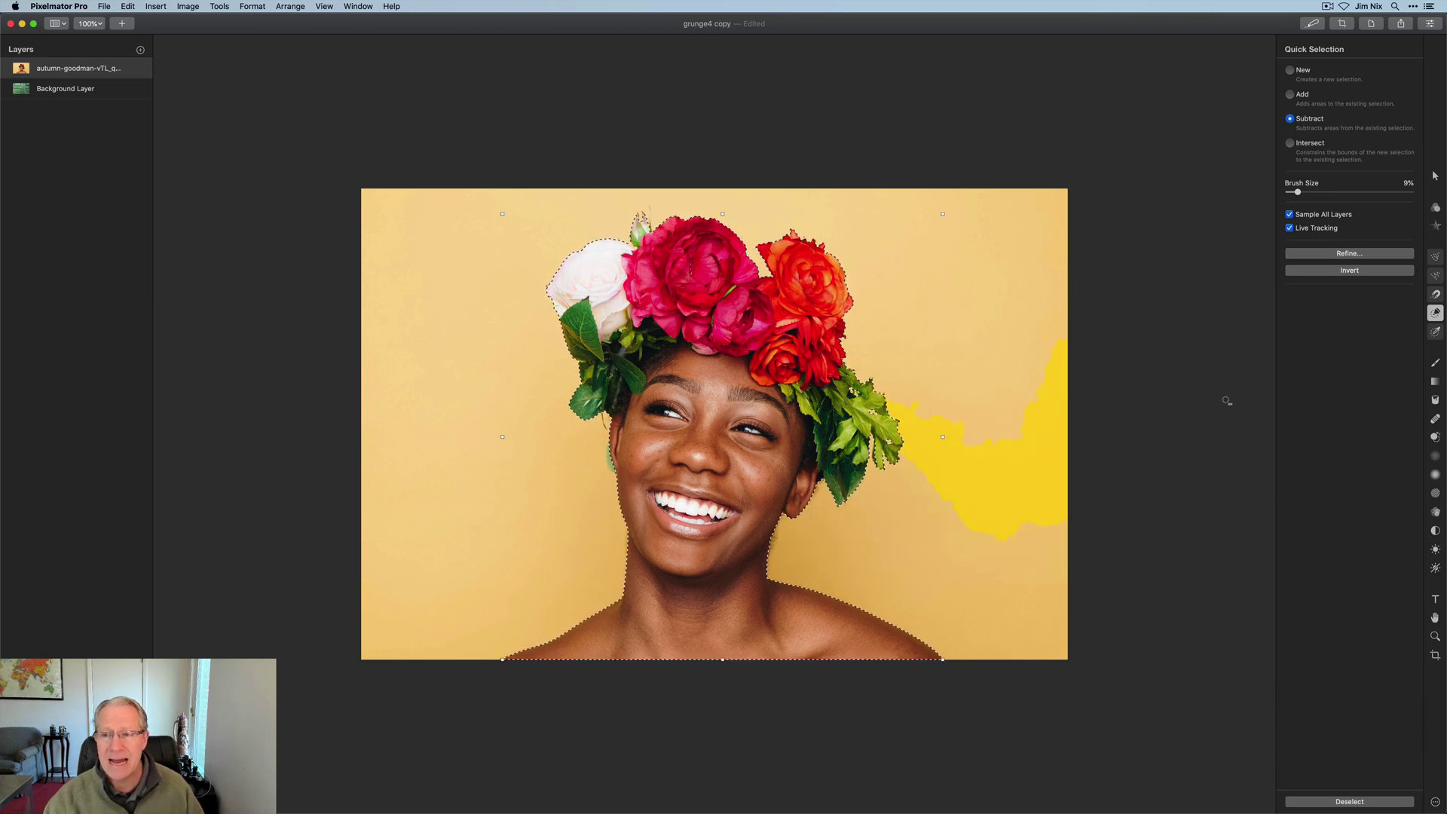
- Invert the selection, delete the yellow background from the portrait layer and deselect
left_click(1345, 269)
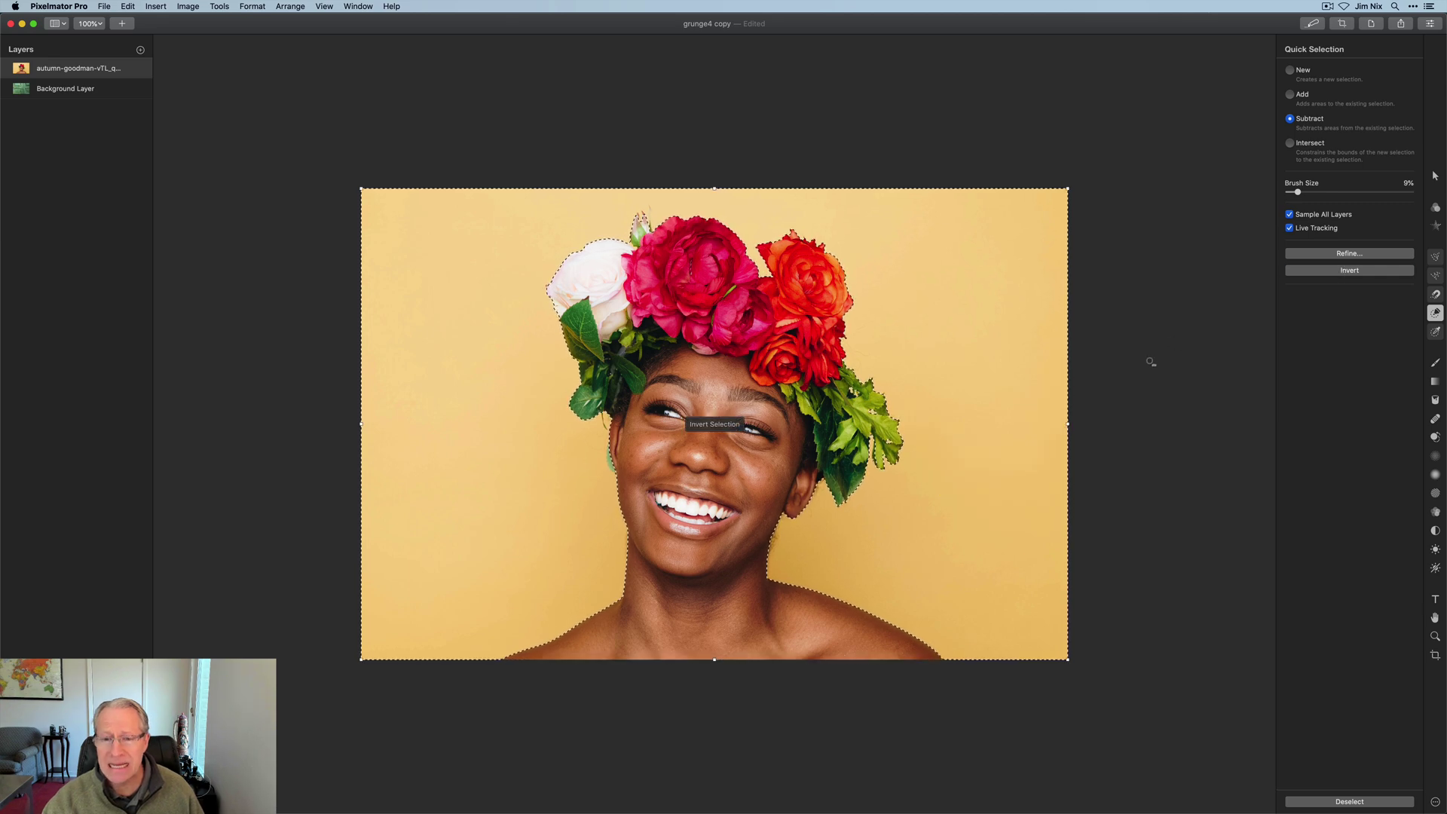
key("Delete")
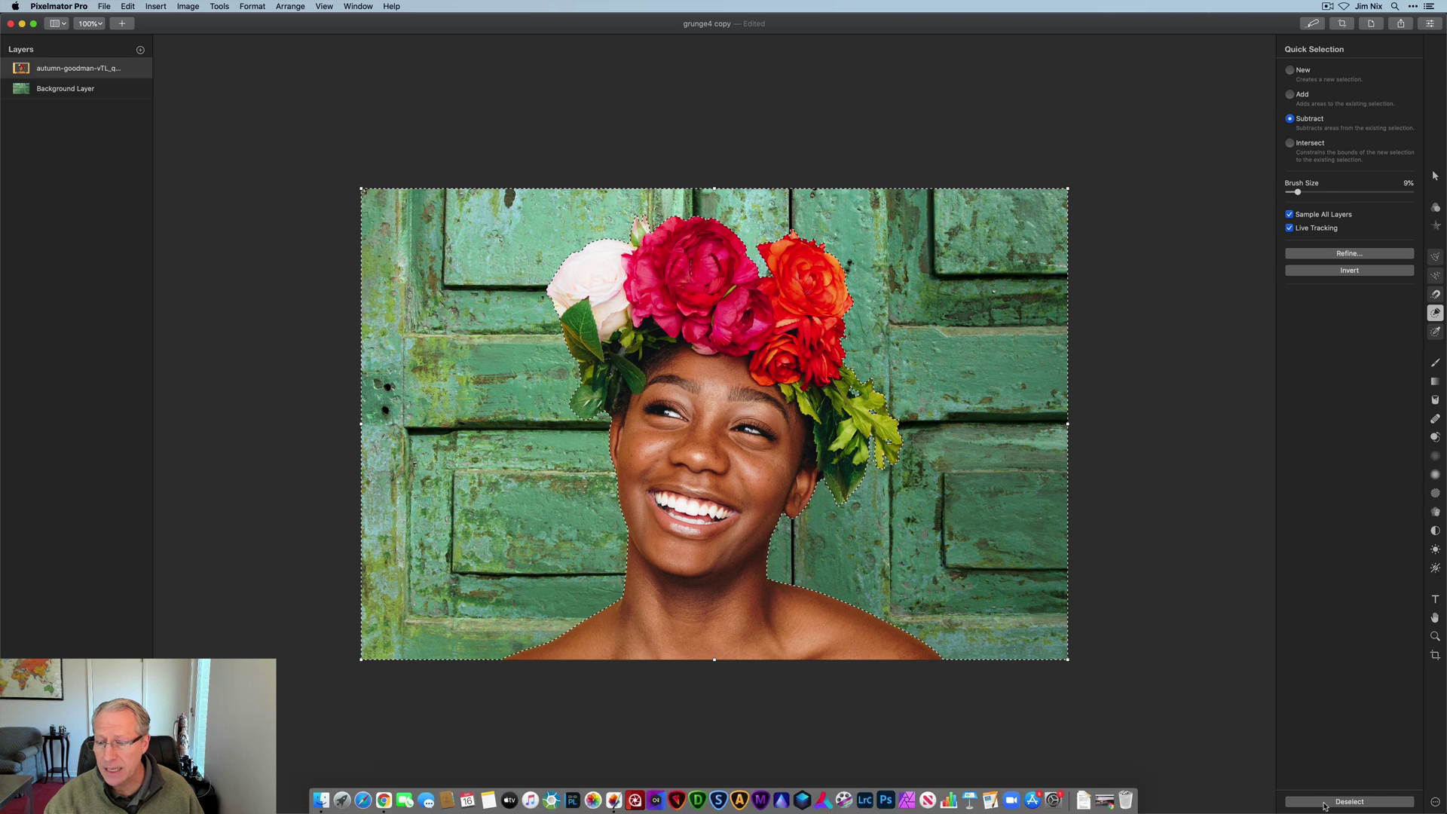
key("super+d")
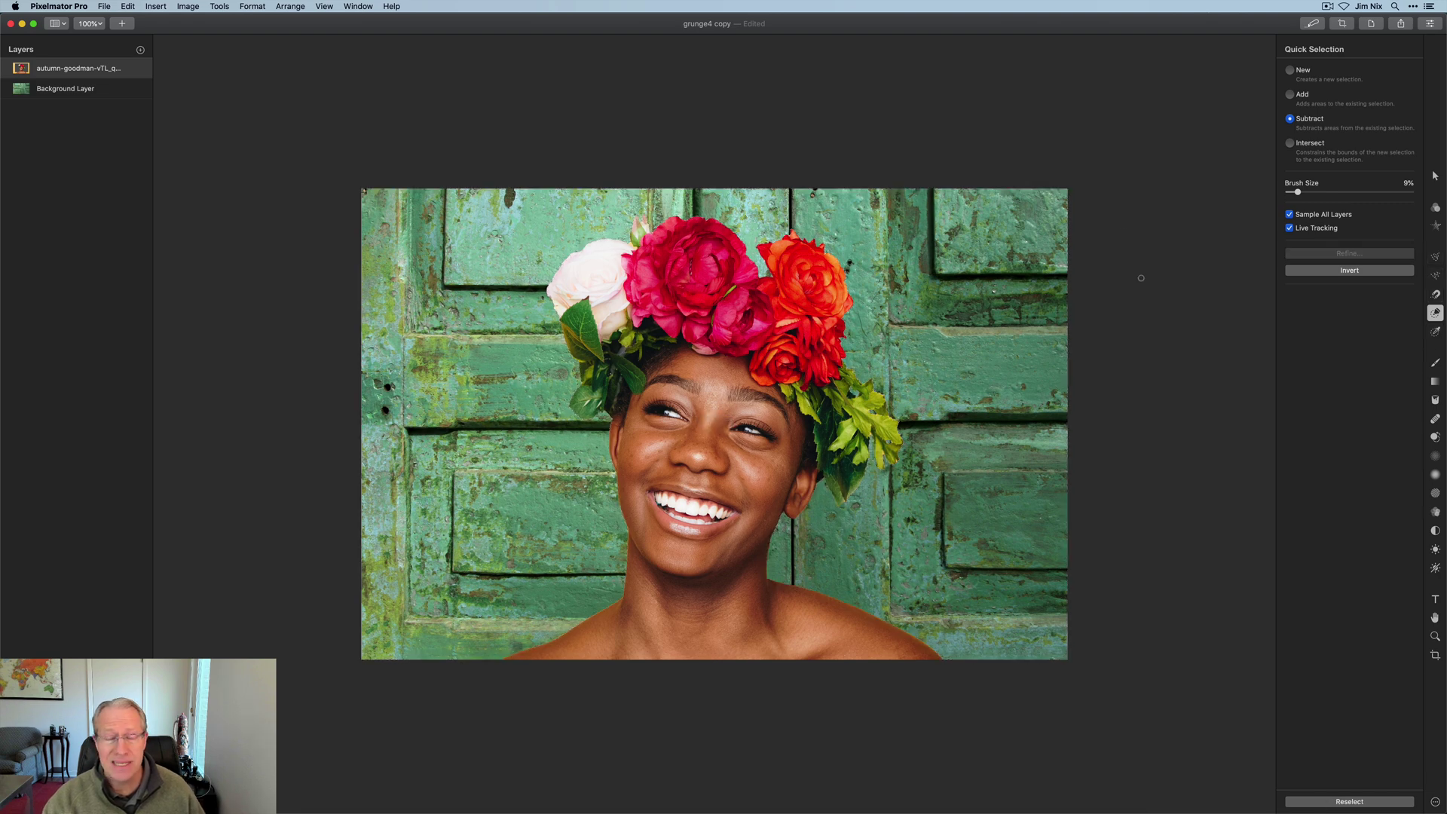
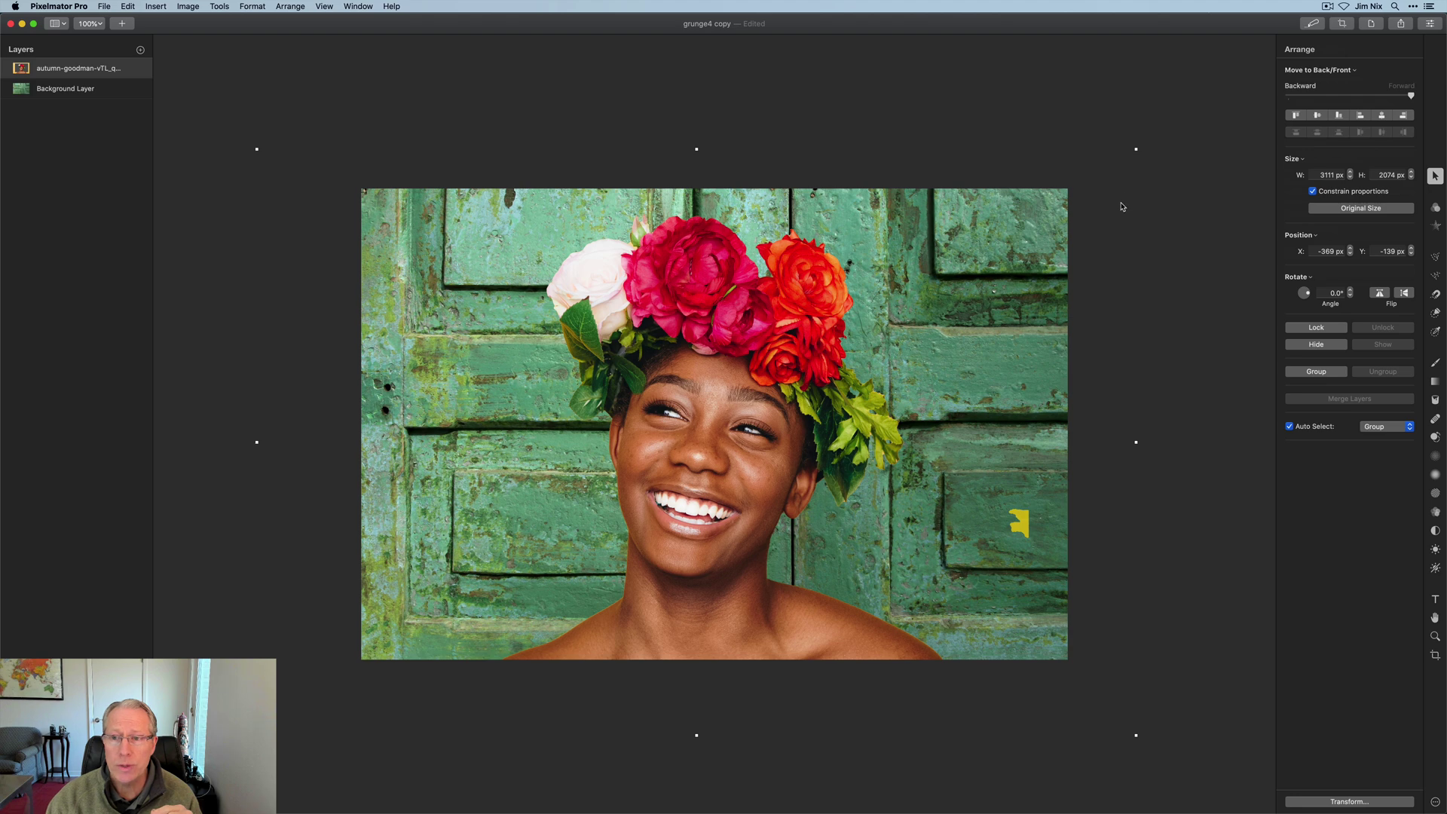
- Enlarge the cut-out portrait slightly to 3129 × 2086 px, positioned at X -369 px, Y -143 px
mouse_move(1134, 148)
left_mouse_down()
mouse_move(1148, 141)
mouse_move(1087, 185)
mouse_move(1142, 143)
left_mouse_up()
left_click_drag(681, 408, 681, 417)
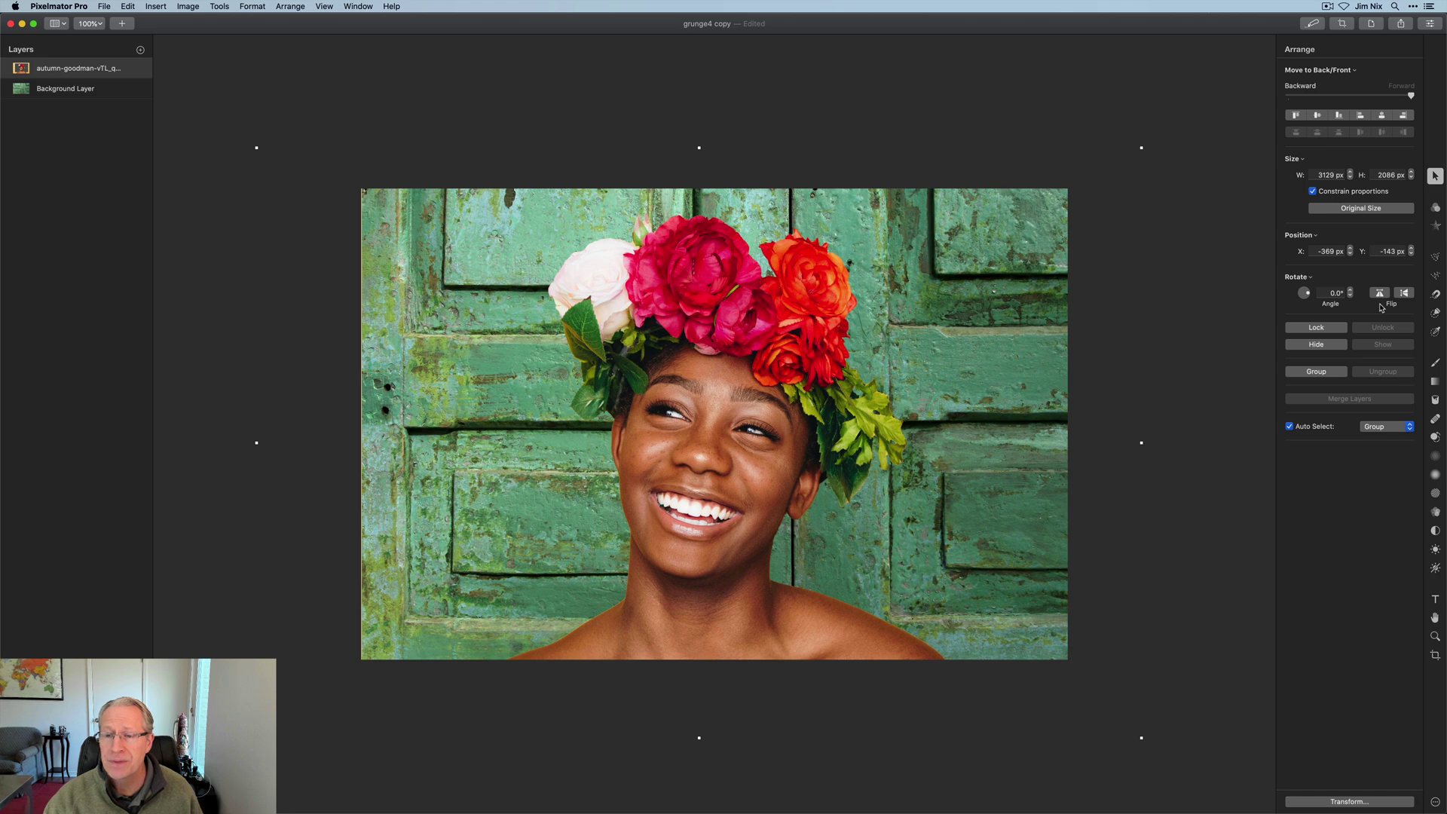
- Make a new Quick Selection of the pink and red flowers in the crown using a 30% brush size
left_click(1435, 314)
left_click(1290, 70)
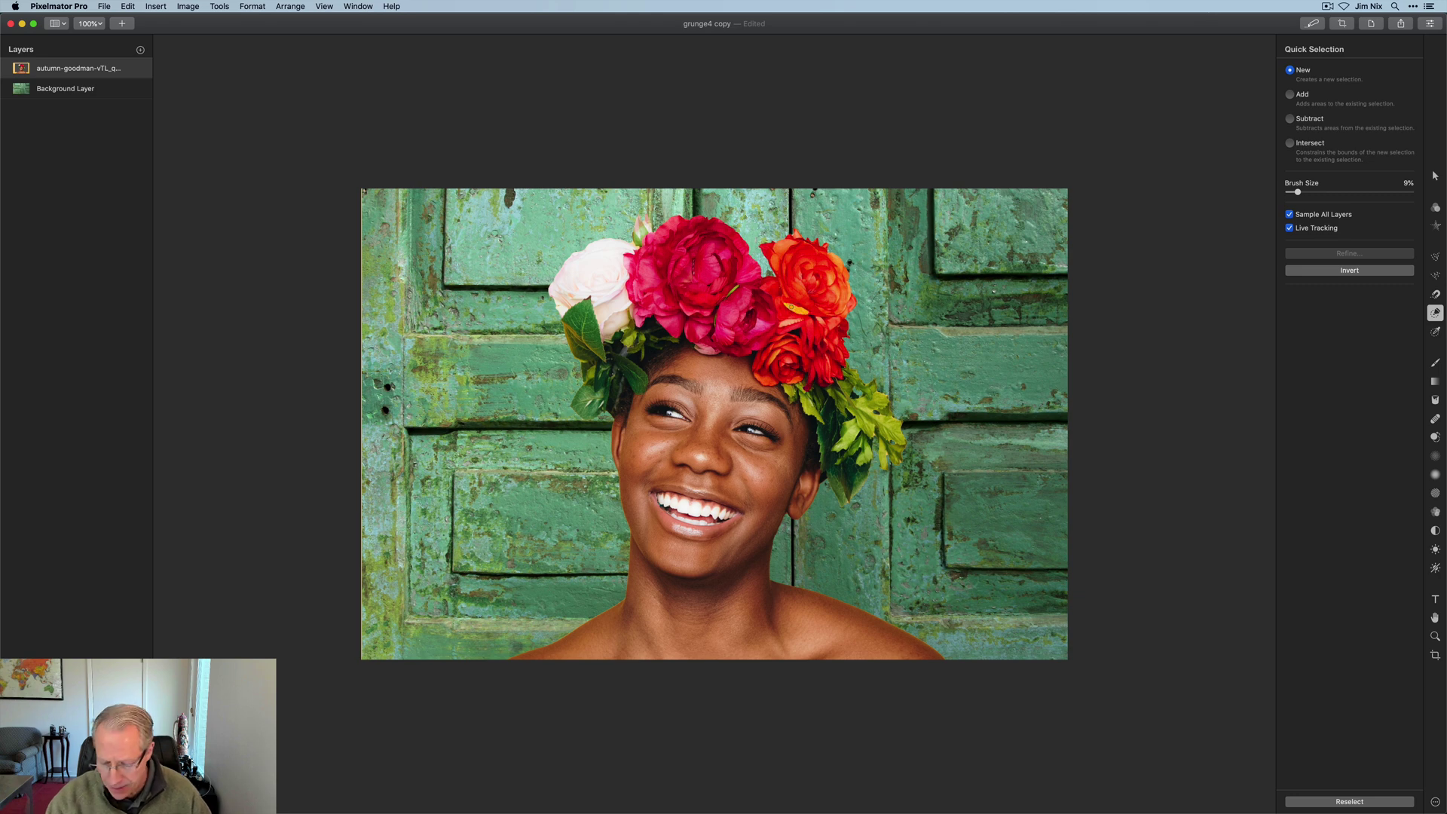
key("bracketright")
key("bracketright")
key("bracketright")
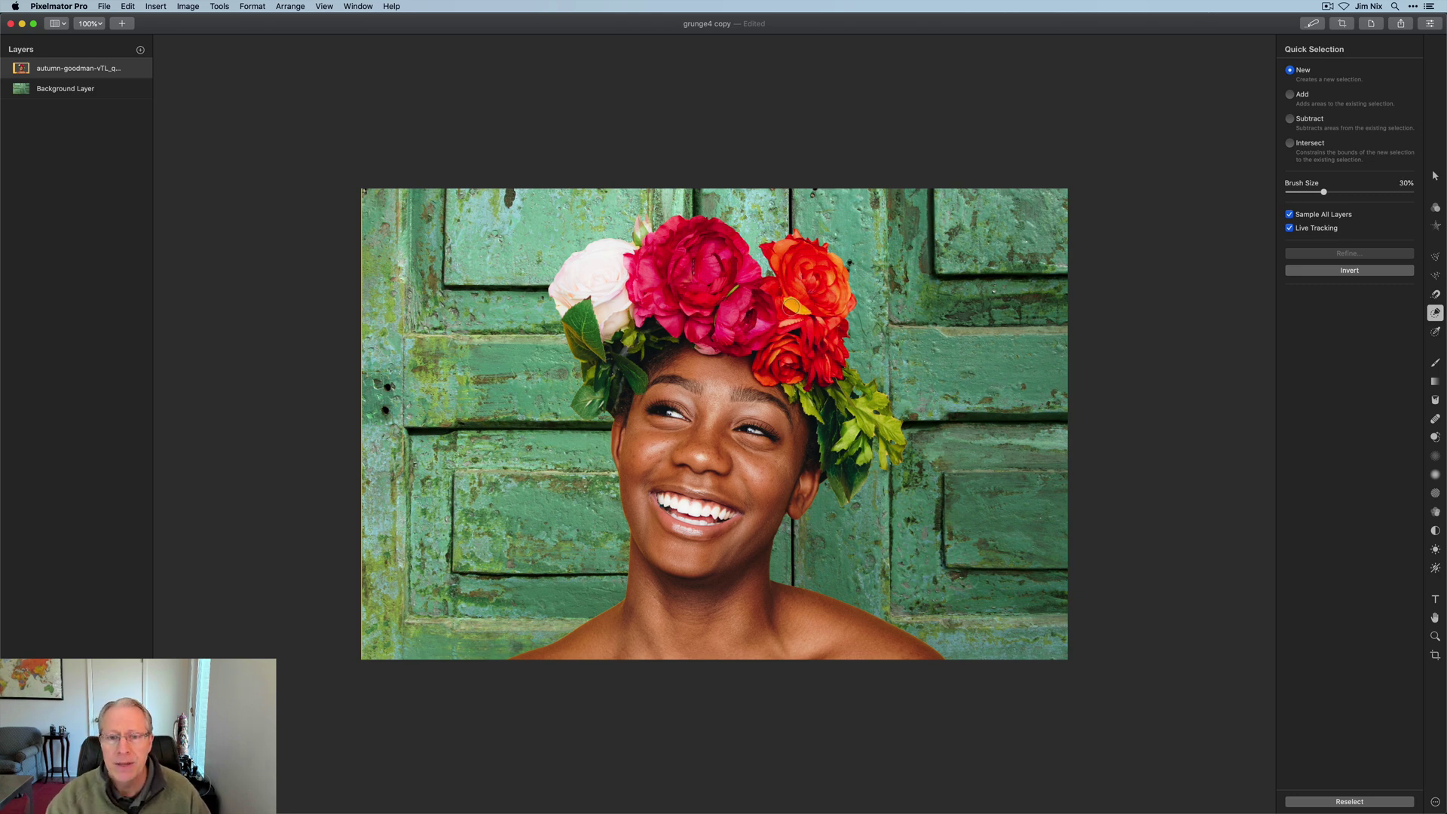
mouse_move(792, 288)
left_mouse_down()
mouse_move(772, 249)
mouse_move(809, 259)
mouse_move(840, 305)
mouse_move(838, 275)
mouse_move(825, 324)
mouse_move(836, 347)
mouse_move(818, 373)
mouse_move(795, 369)
mouse_move(802, 332)
mouse_move(782, 305)
mouse_move(798, 311)
mouse_move(784, 366)
mouse_move(764, 374)
mouse_move(719, 241)
mouse_move(738, 245)
mouse_move(688, 229)
mouse_move(727, 233)
mouse_move(670, 226)
mouse_move(632, 287)
mouse_move(629, 263)
mouse_move(646, 312)
mouse_move(698, 326)
mouse_move(706, 344)
mouse_move(742, 305)
mouse_move(704, 263)
mouse_move(674, 269)
mouse_move(705, 301)
mouse_move(693, 290)
left_mouse_up()
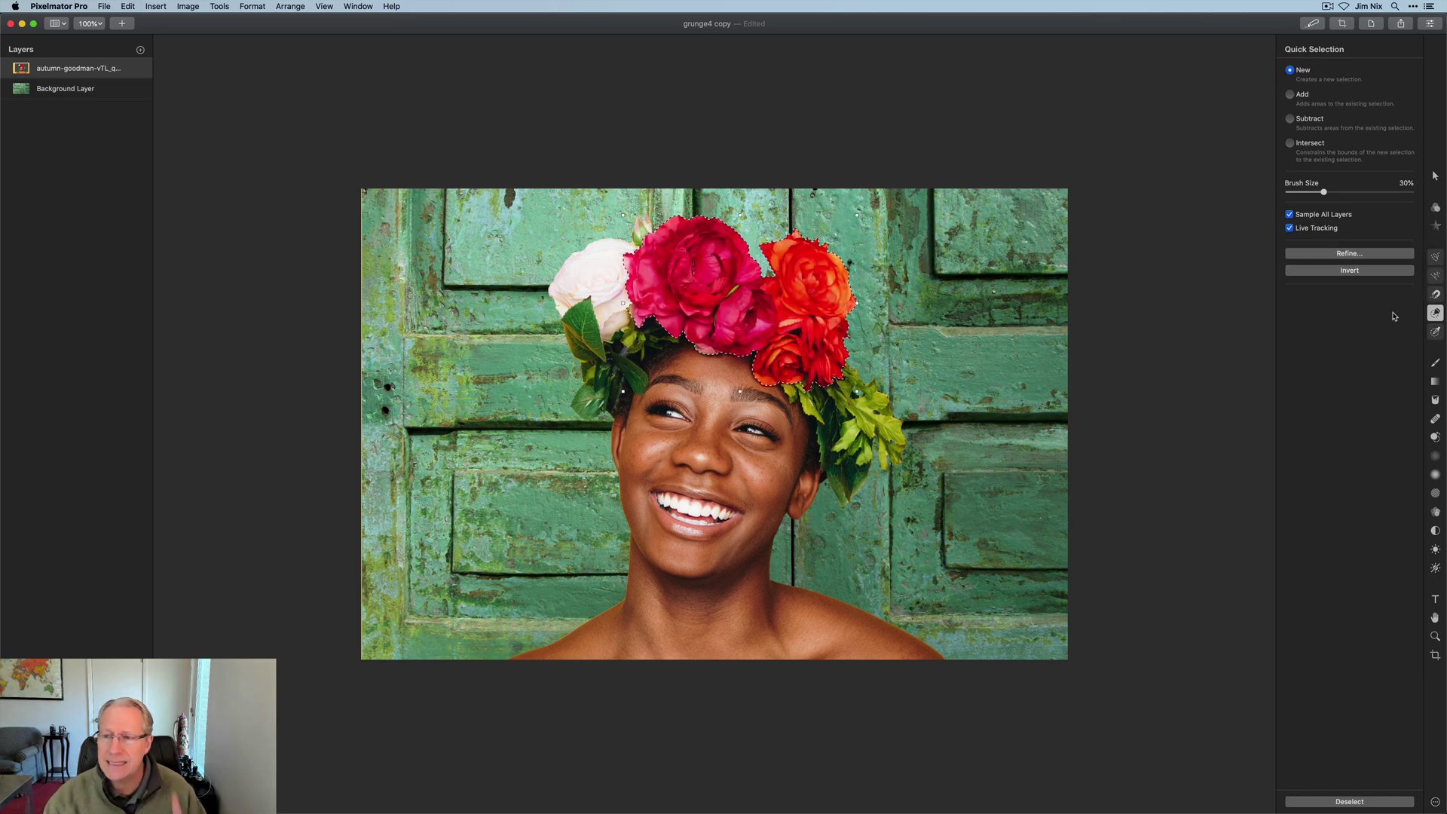
- Shift the selected flowers' hue to -31% in Color Adjustments, making them purple, and deselect
left_click(1435, 208)
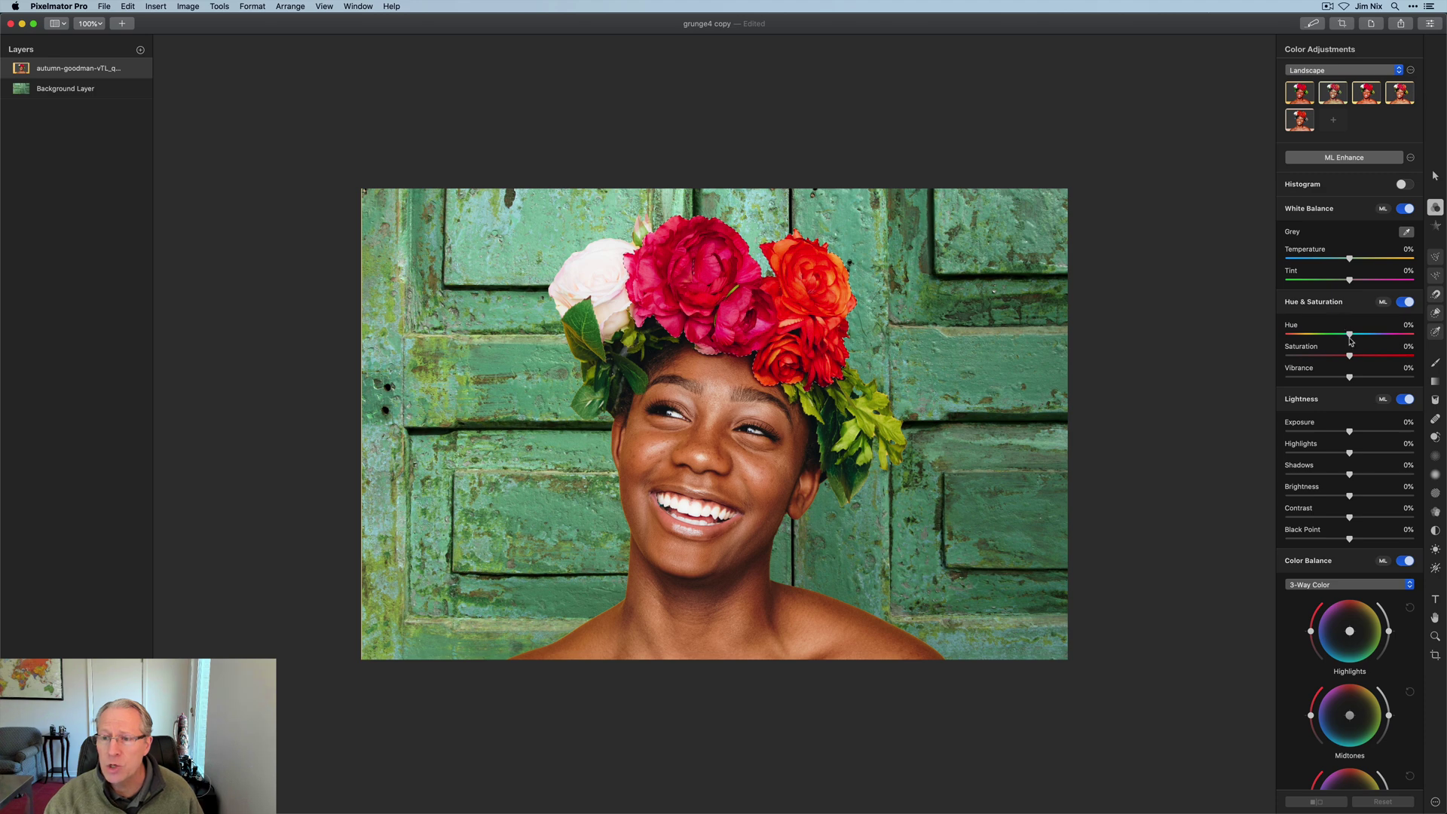
mouse_move(1350, 336)
left_mouse_down()
mouse_move(1416, 331)
mouse_move(1330, 336)
left_mouse_up()
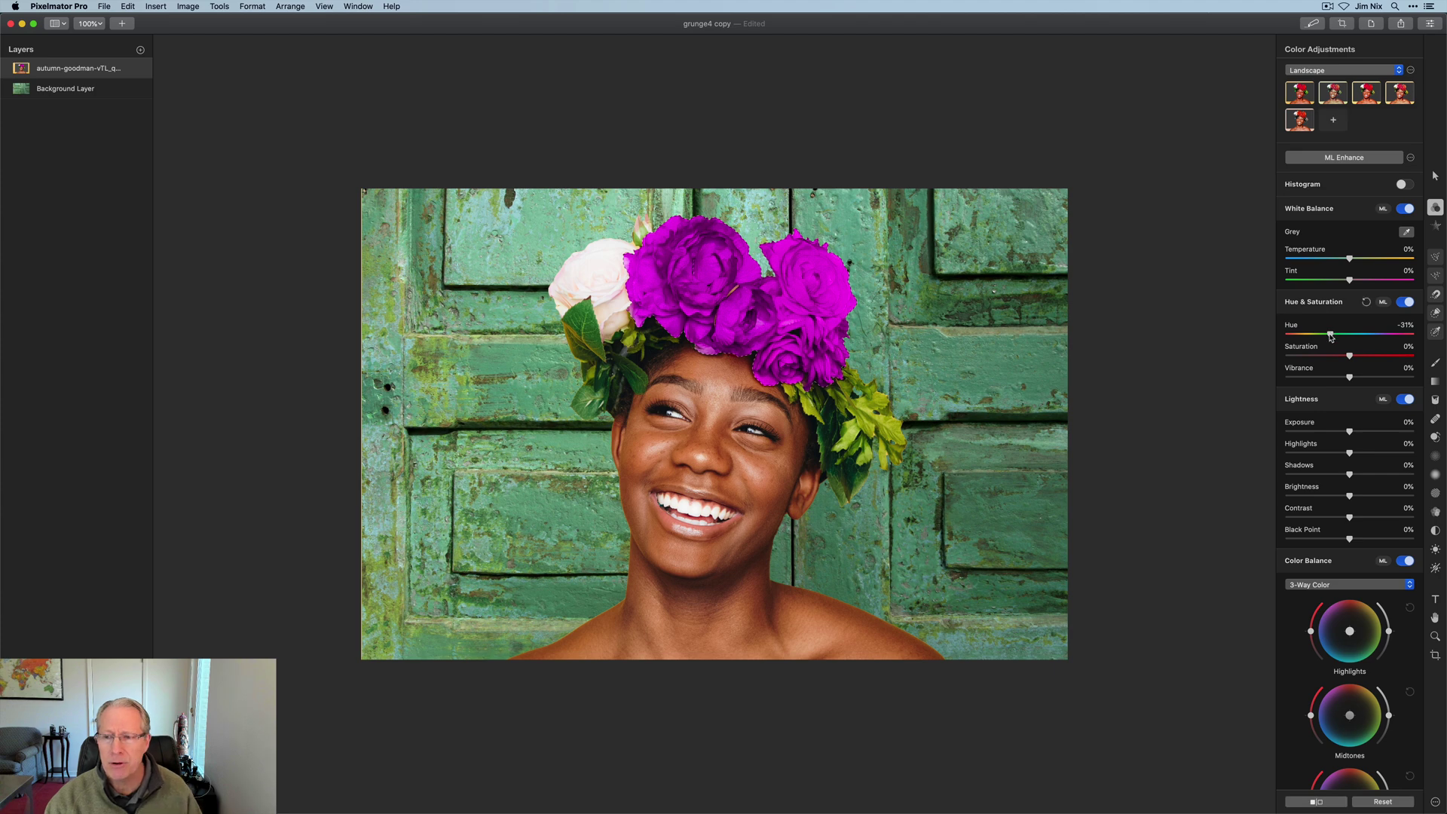
left_click(1435, 178)
left_click(1434, 312)
key("super+d")
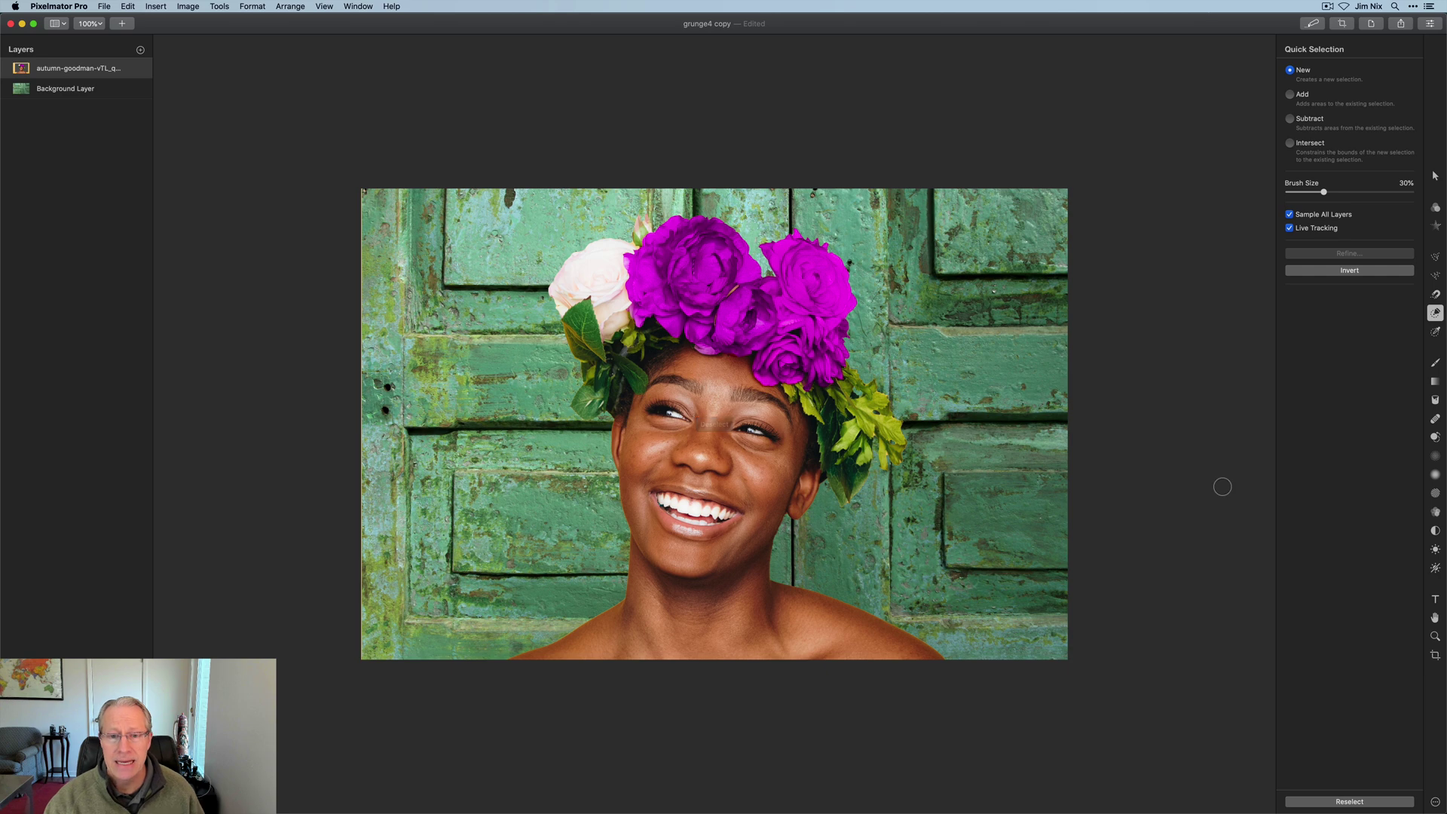